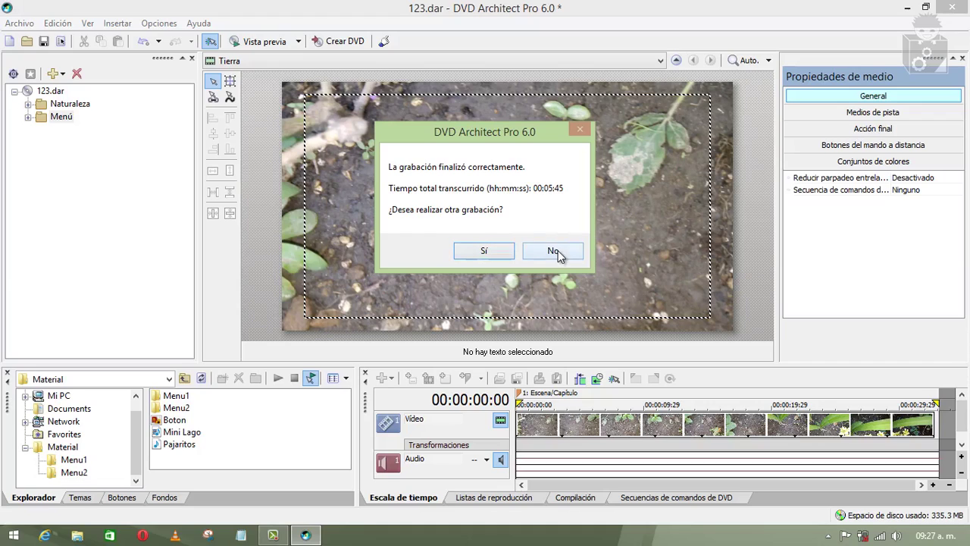
# Decline making another recording and open the Naturaleza menu from the project tree.
pyautogui.click(554, 251)
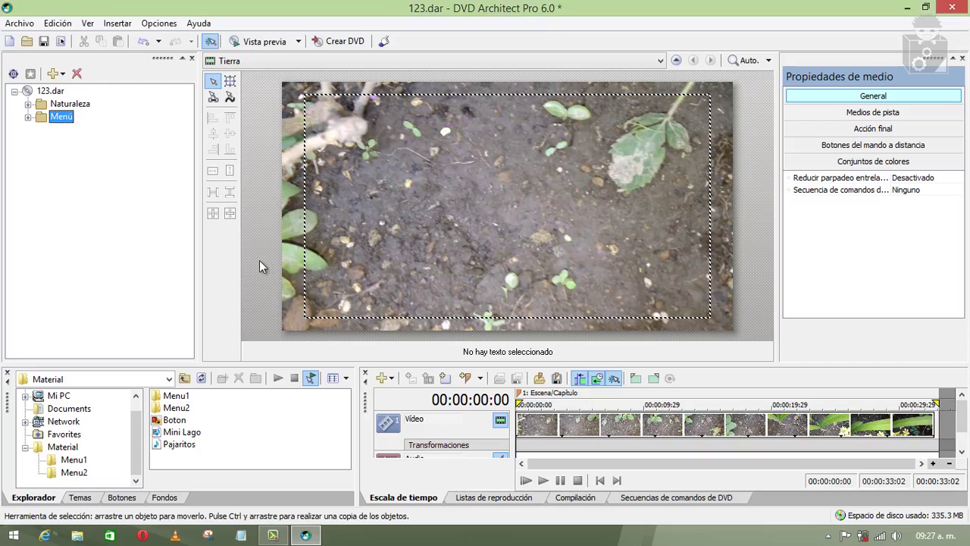
pyautogui.doubleClick(54, 105)
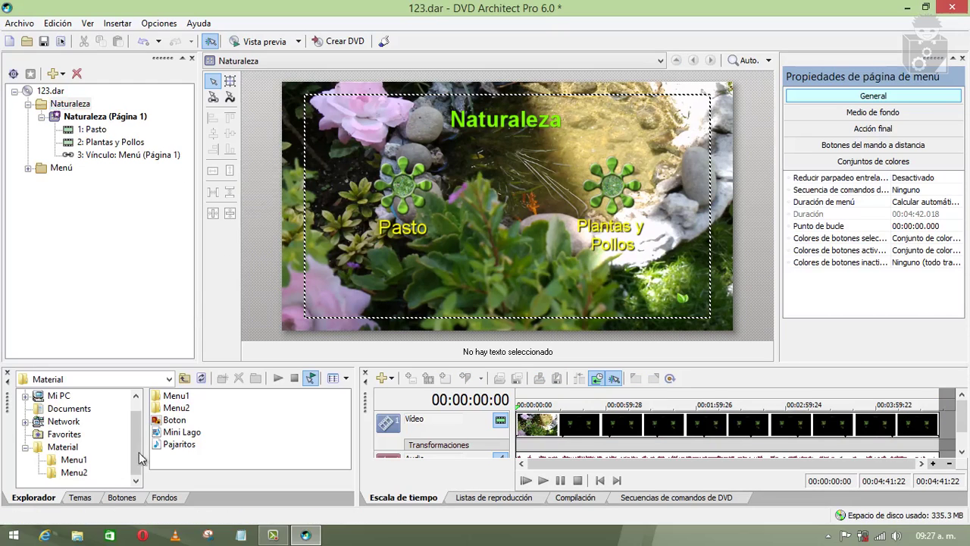
# Switch to File Explorer and open the Mis discos folder inside DVD Architect Pro 6.0 proyectos in Documents.
pyautogui.click(80, 536)
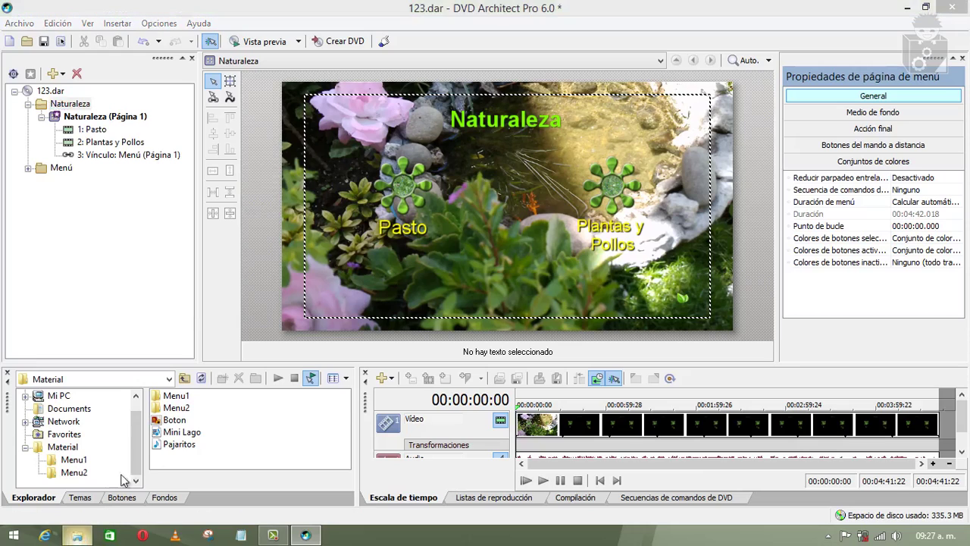
pyautogui.click(270, 309)
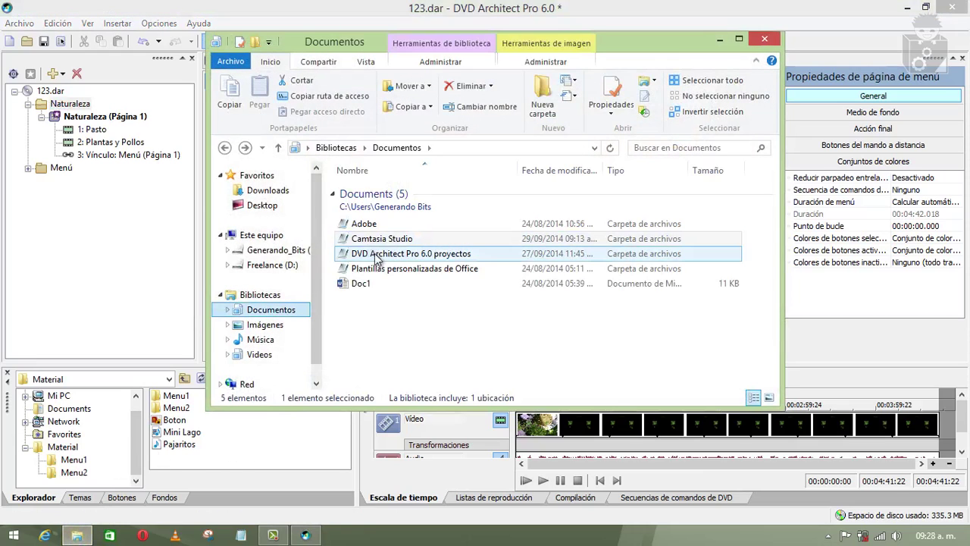
pyautogui.click(379, 254)
pyautogui.doubleClick(377, 255)
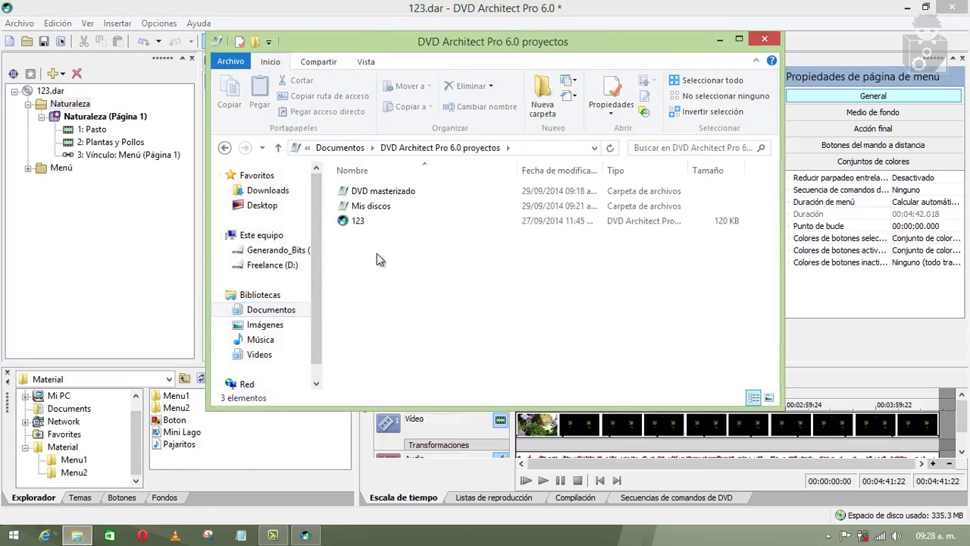
pyautogui.doubleClick(379, 208)
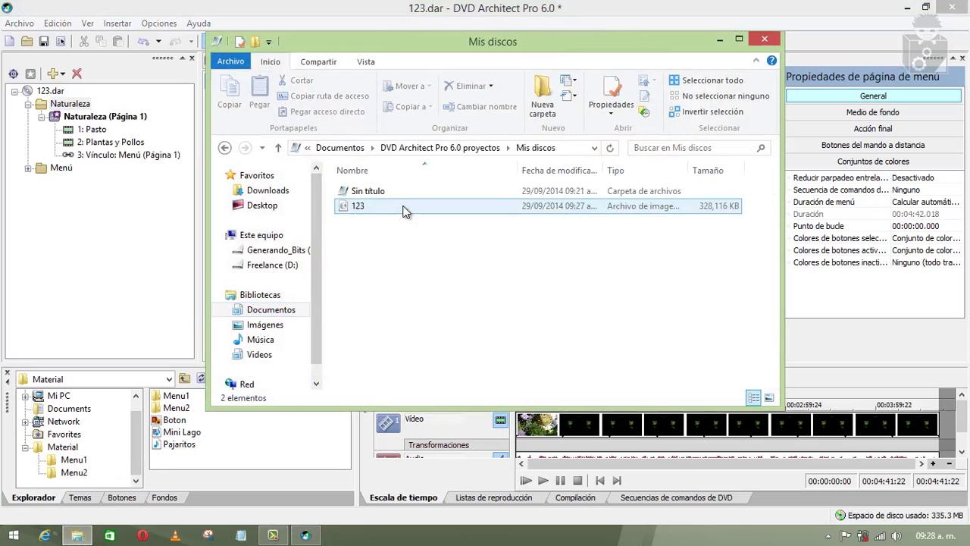
# Mount the 123 disc image as a virtual DVD drive.
pyautogui.click(358, 212)
pyautogui.rightClick(373, 215)
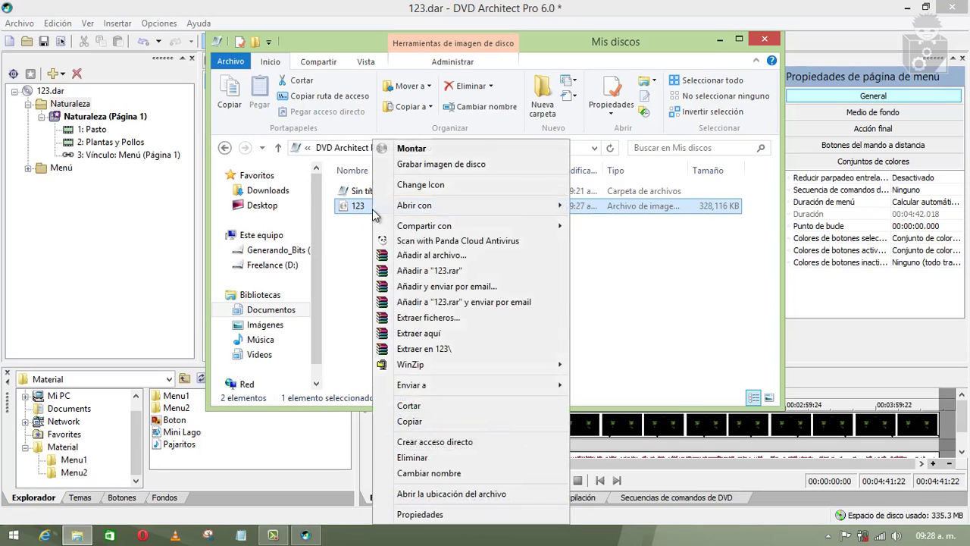
pyautogui.click(409, 150)
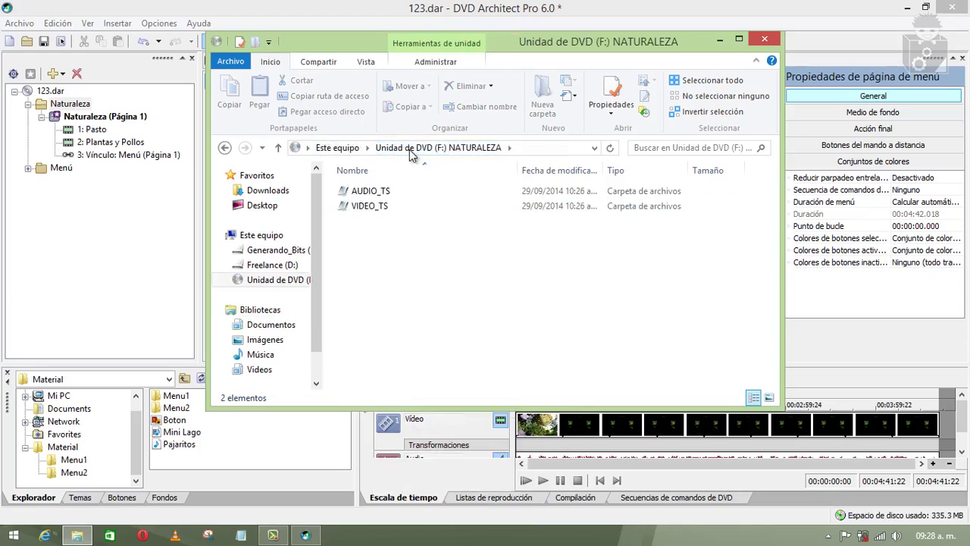
# Play the mounted NATURALEZA disc in DVD drive F: from Este equipo with VLC.
pyautogui.click(257, 235)
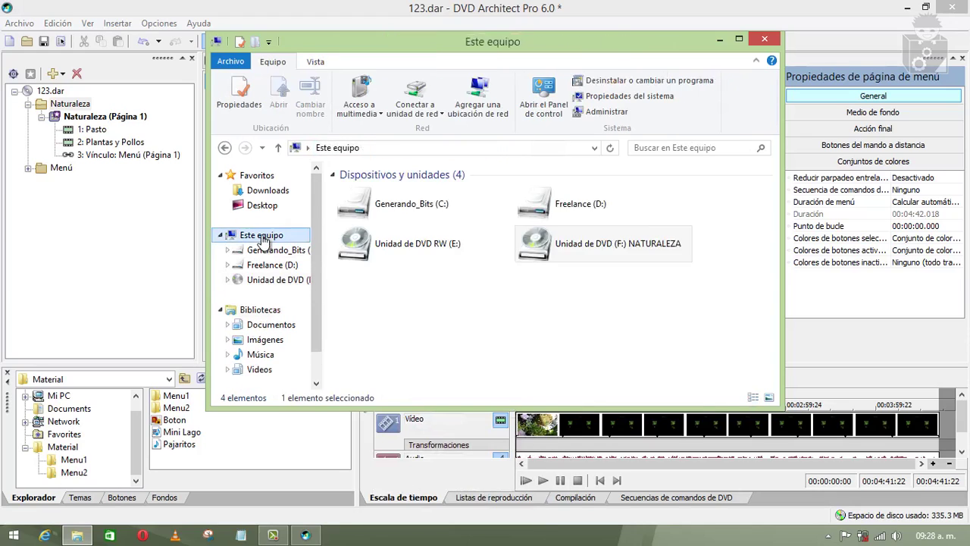
pyautogui.click(523, 322)
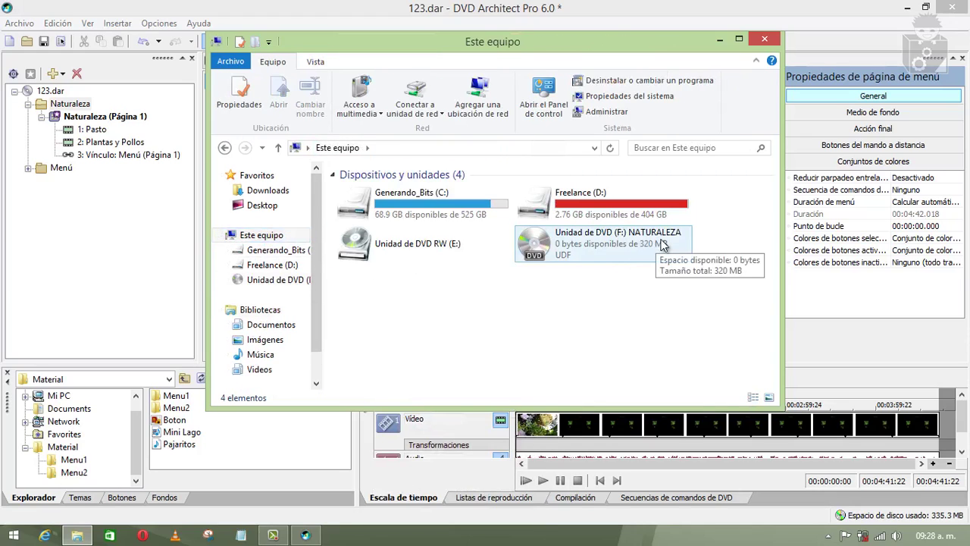
pyautogui.rightClick(542, 253)
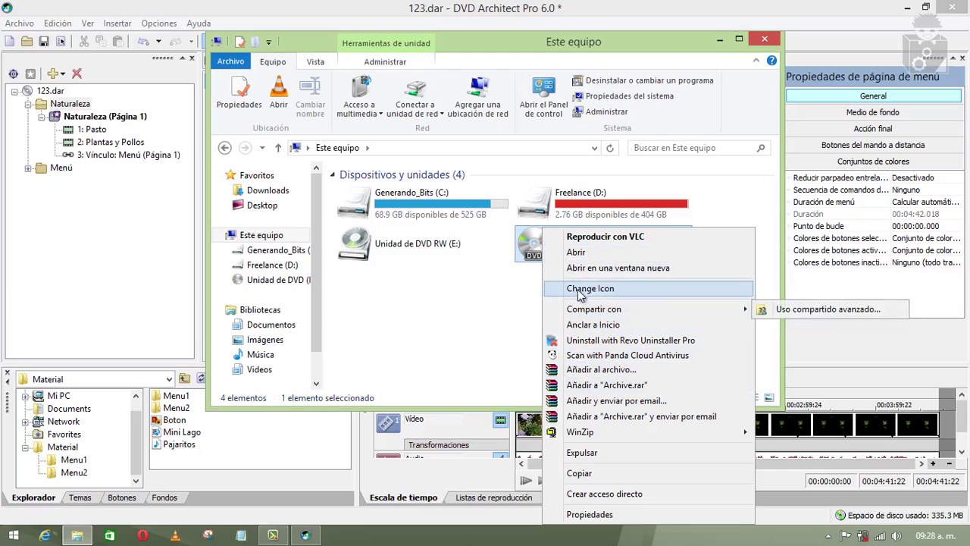
pyautogui.click(606, 237)
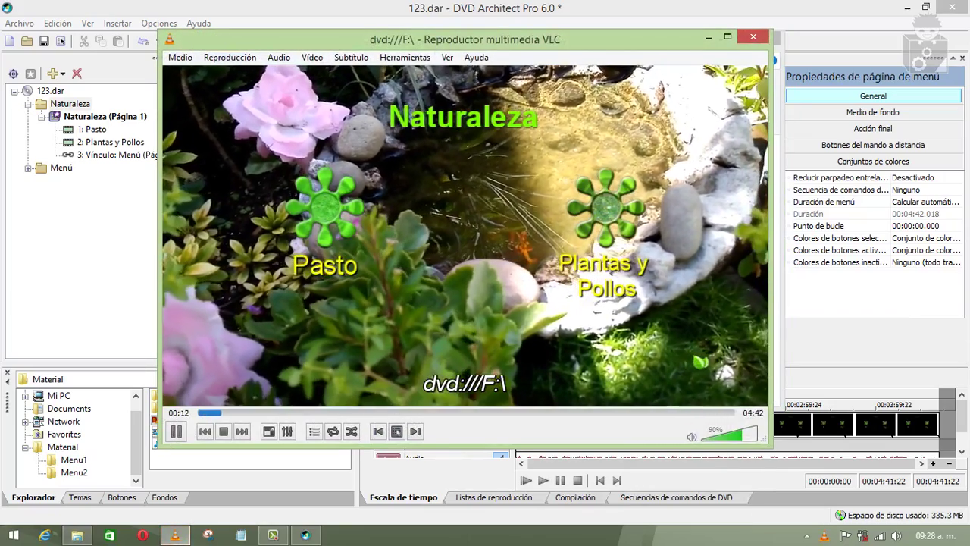
# Lower the playback volume to 70% and preview the Naturaleza menu and its Pasto clip in full screen, returning to windowed view.
pyautogui.scroll(-4, 473, 333)
pyautogui.doubleClick(474, 333)
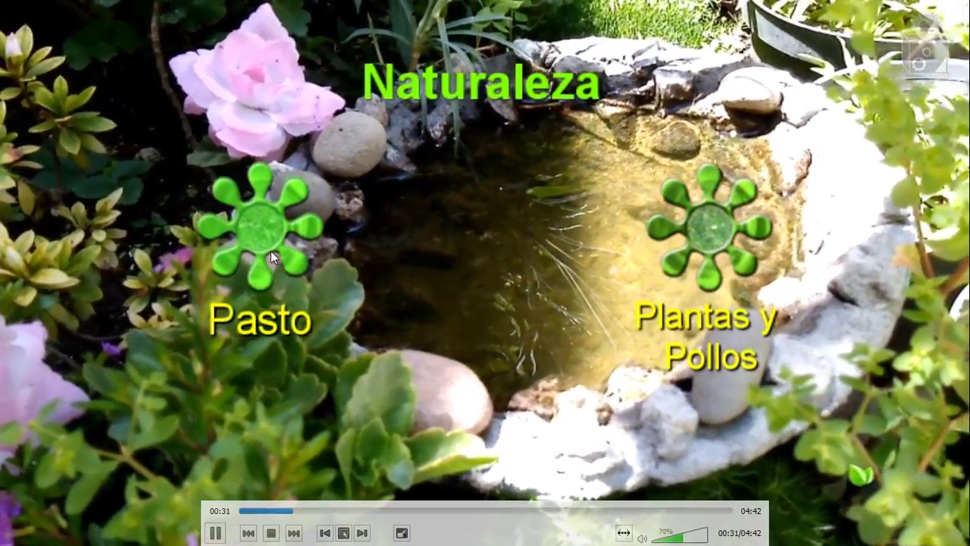
pyautogui.click(271, 251)
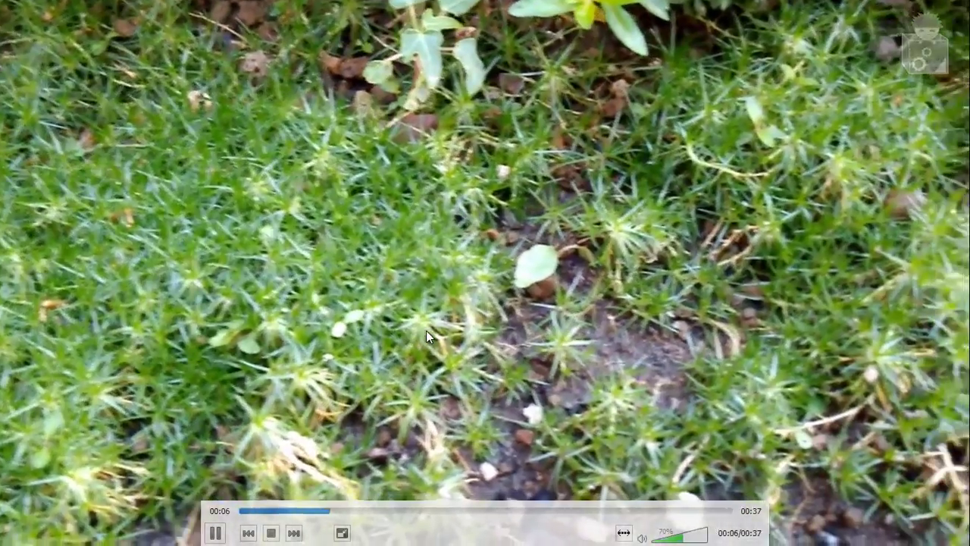
pyautogui.doubleClick(426, 334)
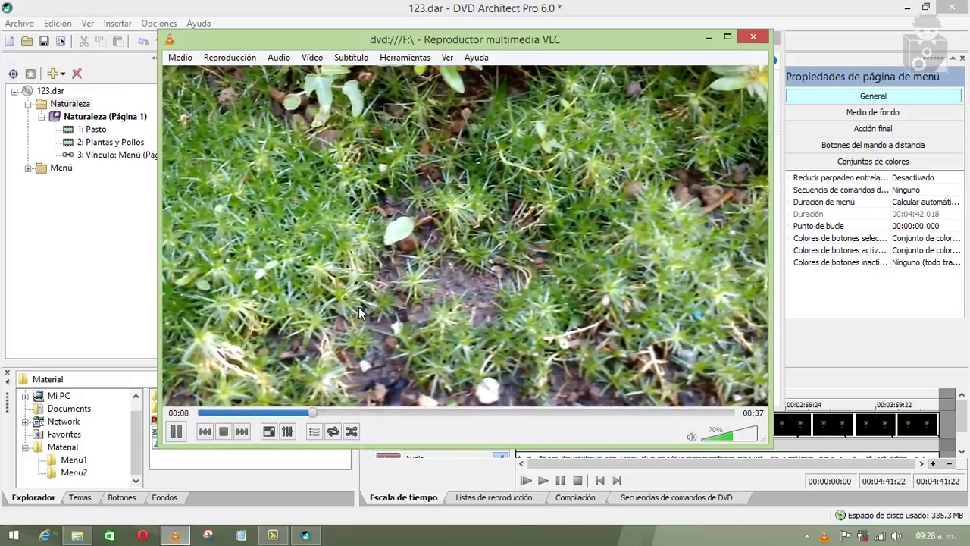
# Leave the Pasto clip by jumping to the previous title in the VLC playback options.
pyautogui.rightClick(361, 311)
pyautogui.moveTo(453, 419)
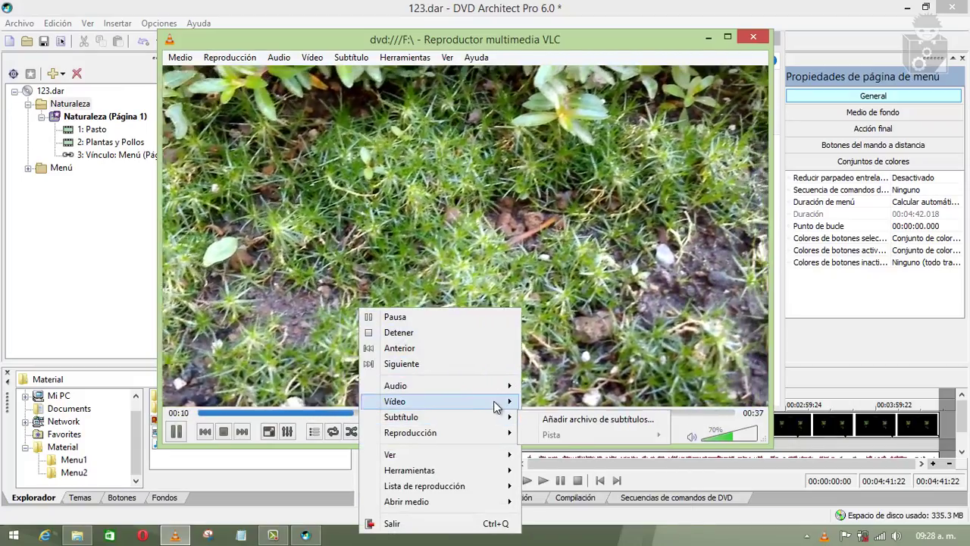
pyautogui.moveTo(497, 401)
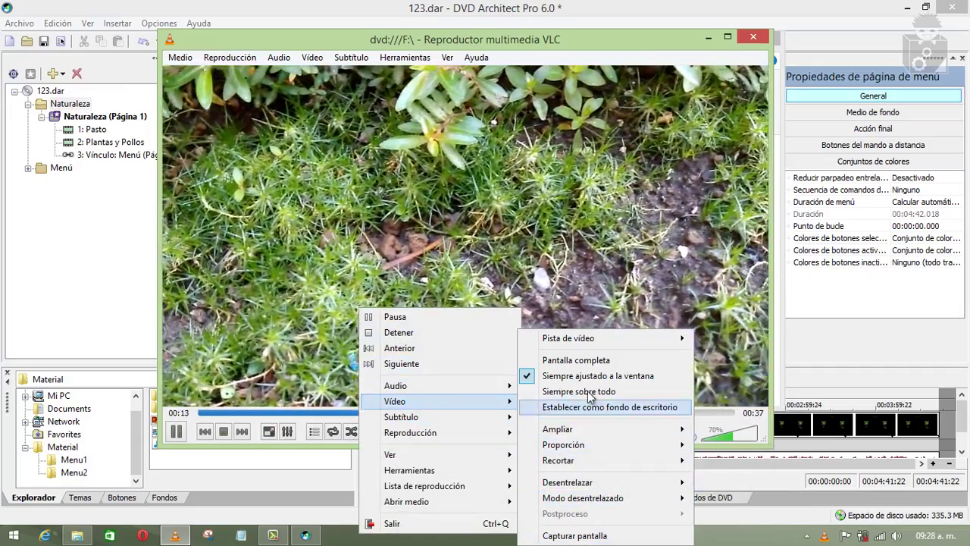
pyautogui.moveTo(583, 345)
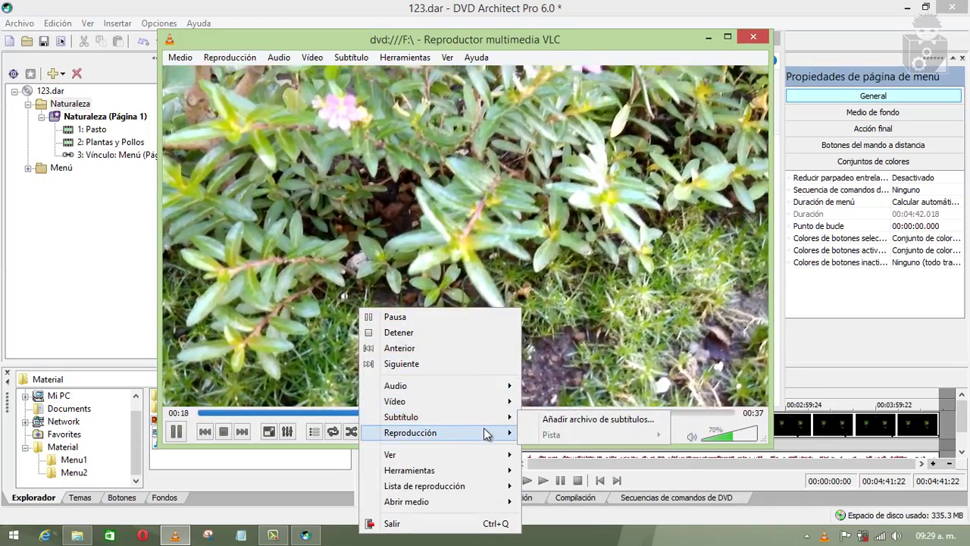
pyautogui.moveTo(489, 433)
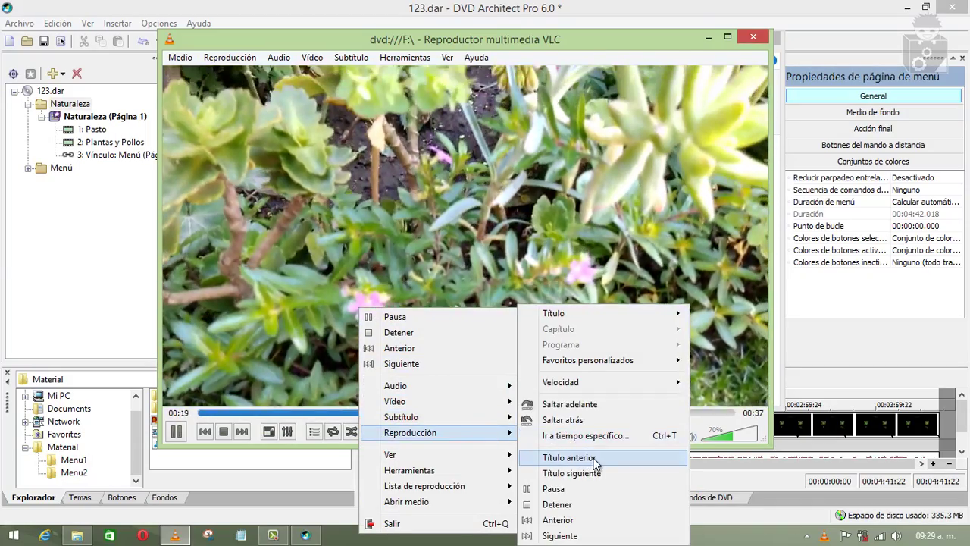
pyautogui.click(594, 459)
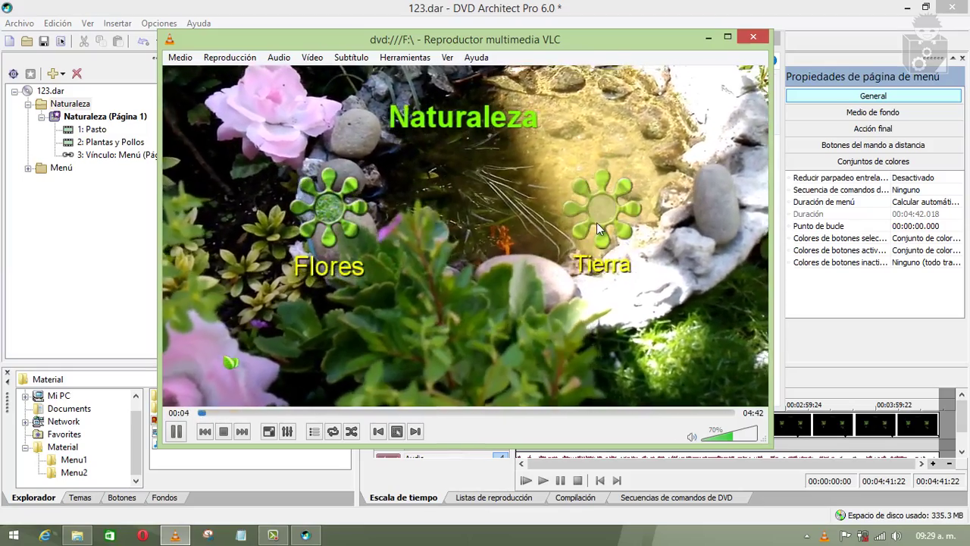
# Play the Tierra clip from the second menu page, and skip out of it to the main Naturaleza menu.
pyautogui.click(596, 240)
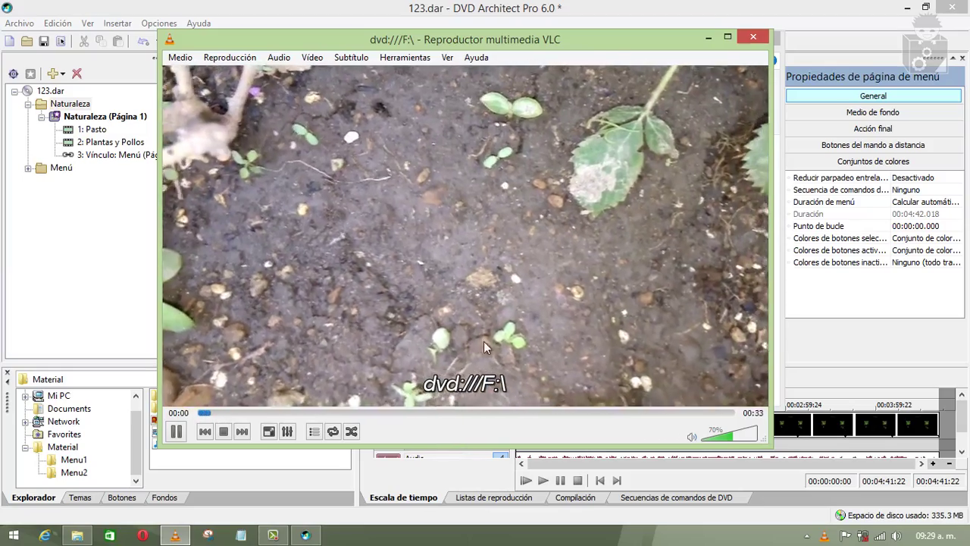
pyautogui.rightClick(340, 220)
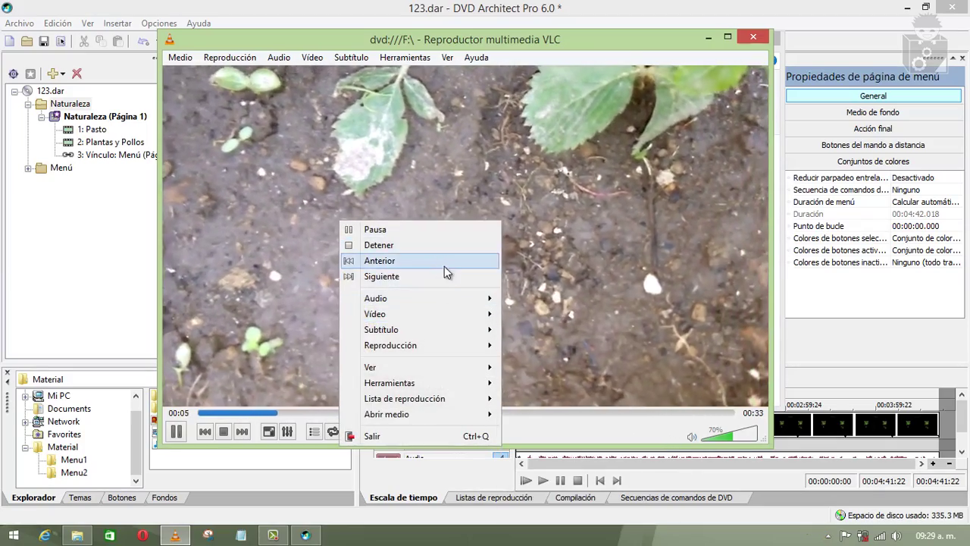
pyautogui.click(445, 274)
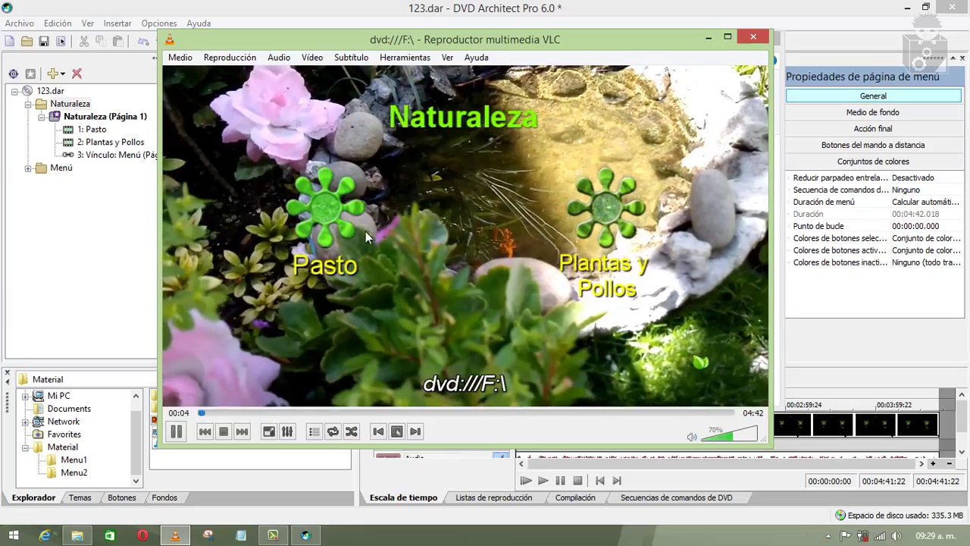
# Play the Pasto clip again, skip out of it, and close VLC.
pyautogui.click(342, 225)
pyautogui.rightClick(382, 241)
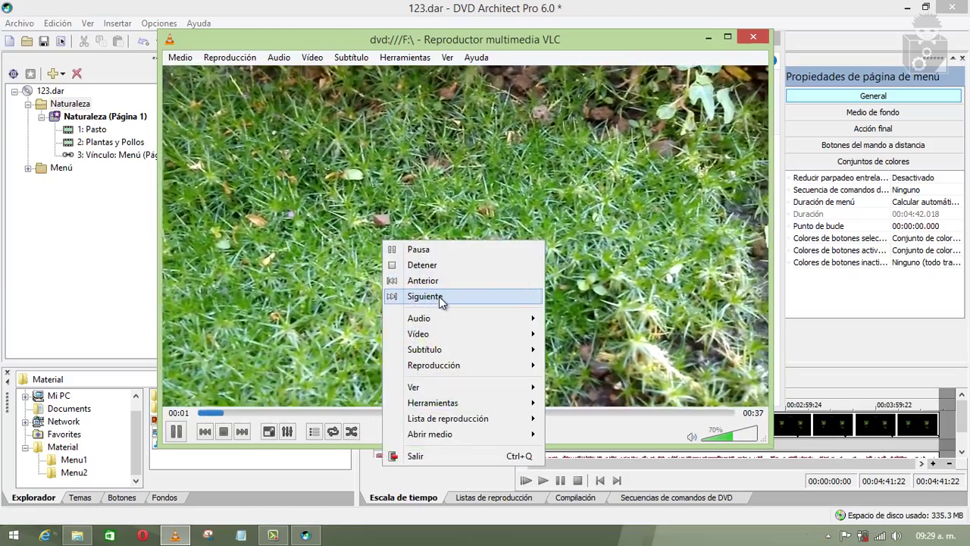
pyautogui.click(438, 296)
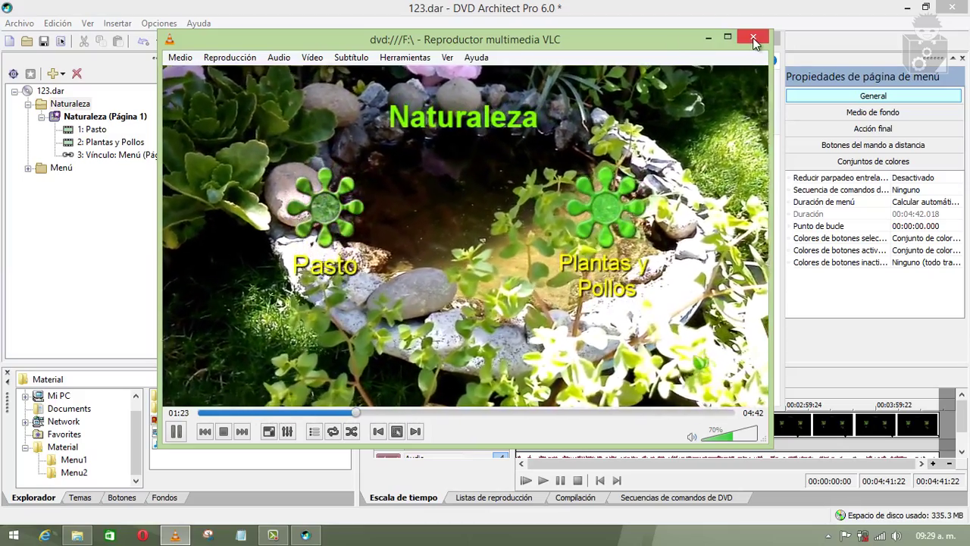
pyautogui.click(753, 37)
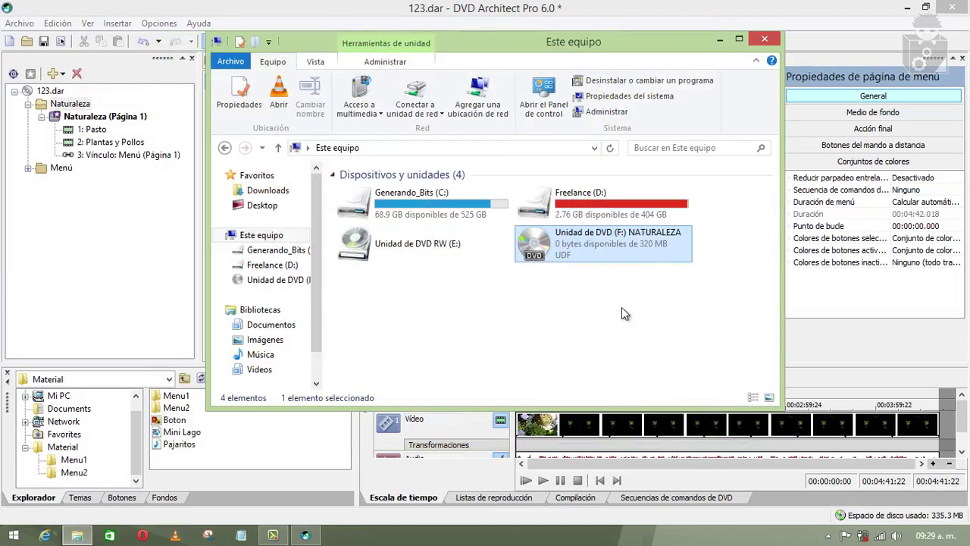
# Eject the mounted NATURALEZA disc from DVD drive F:.
pyautogui.click(622, 307)
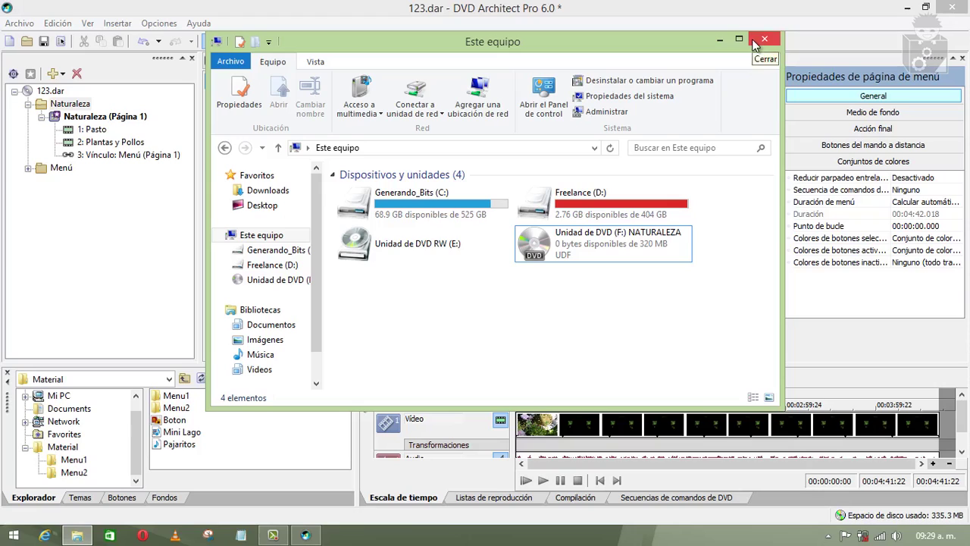
pyautogui.rightClick(536, 244)
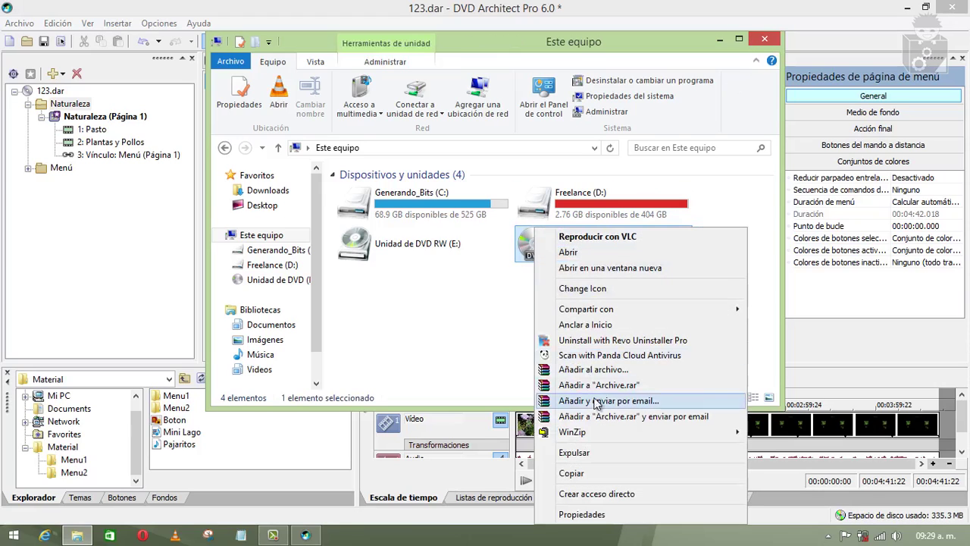
pyautogui.click(595, 453)
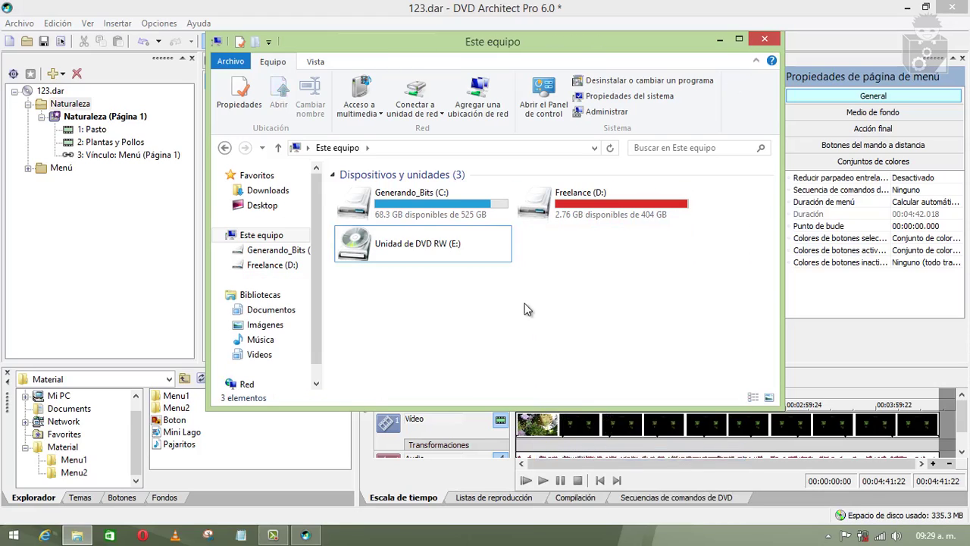
# Reopen the Mis discos folder inside DVD Architect Pro 6.0 proyectos in Documents and select the 123 disc image.
pyautogui.click(271, 309)
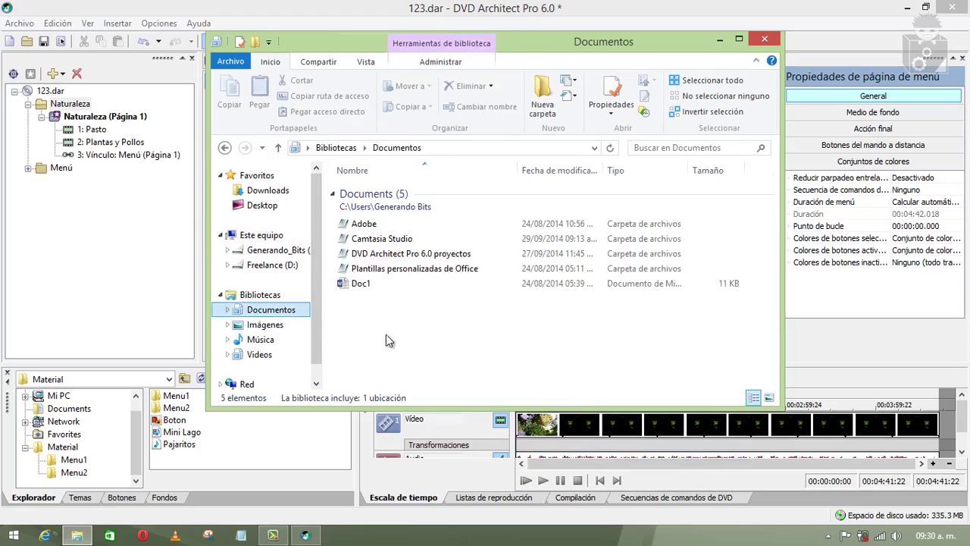
pyautogui.click(395, 258)
pyautogui.doubleClick(396, 262)
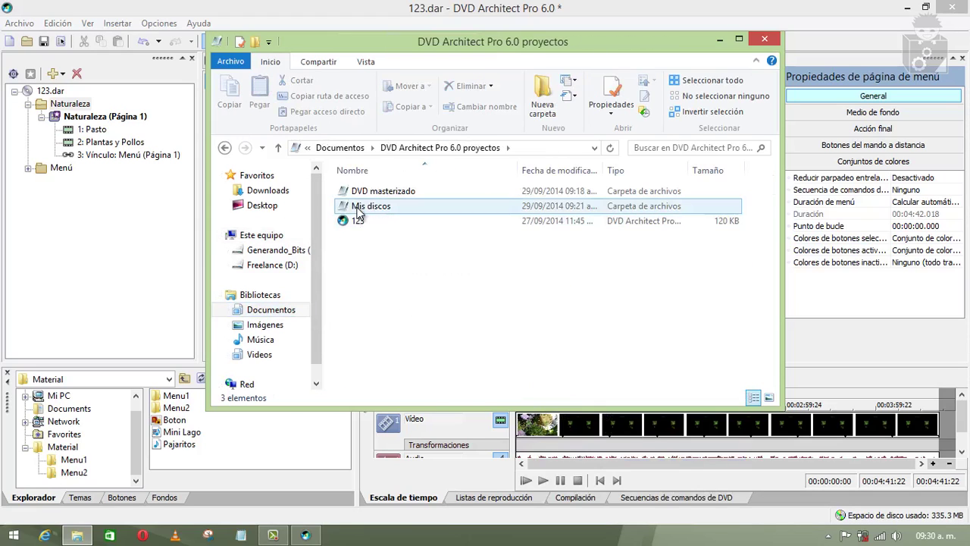
pyautogui.doubleClick(379, 210)
pyautogui.click(378, 207)
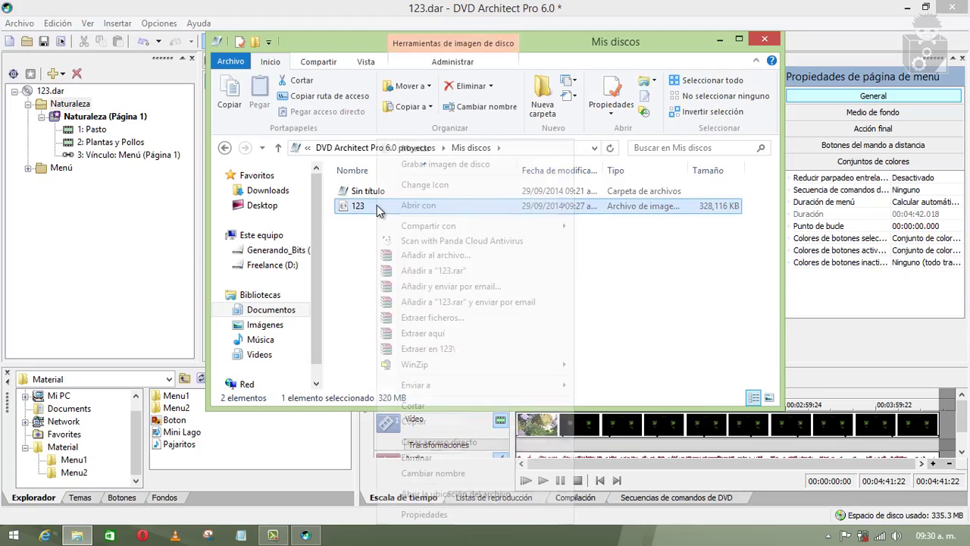
# Examine the commands available for the 123 disc image, including mounting and burning, and switch back to DVD Architect Pro.
pyautogui.rightClick(378, 207)
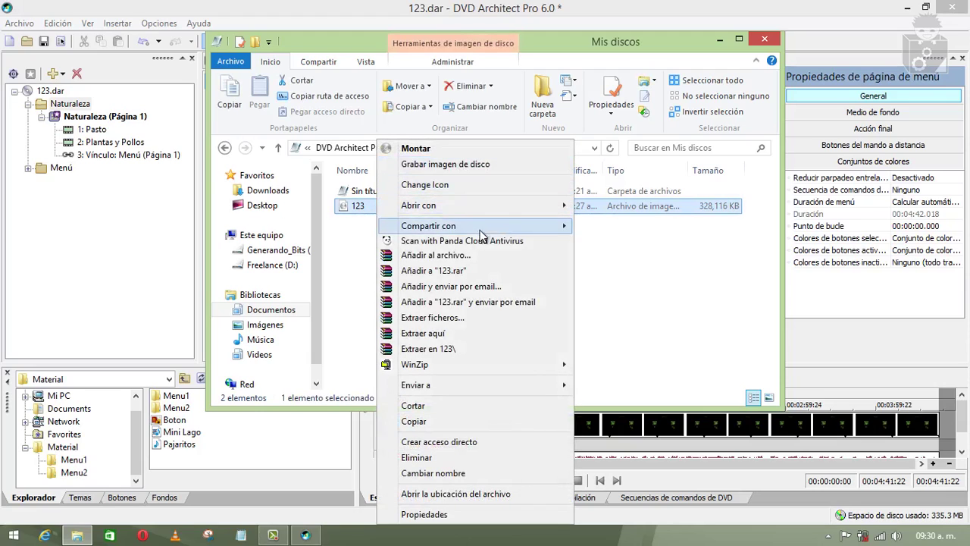
pyautogui.click(628, 281)
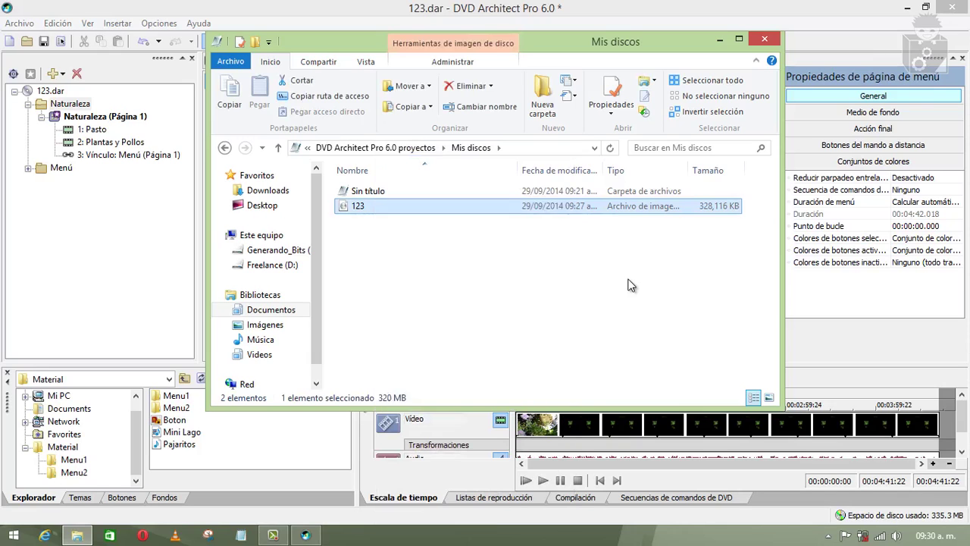
pyautogui.click(487, 234)
pyautogui.click(137, 237)
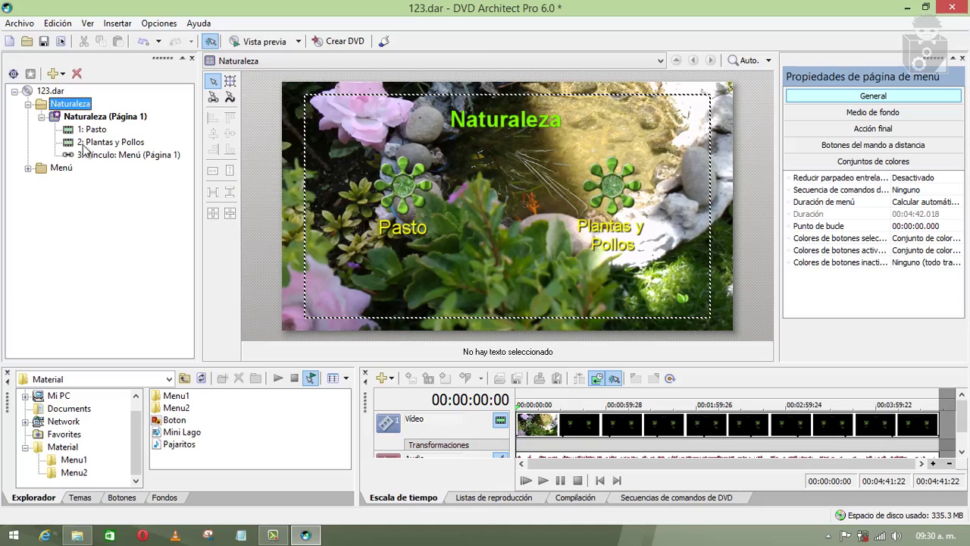
# Collapse the Naturaleza folder in the project tree, and examine the prepared Sin título folder inside Mis discos.
pyautogui.click(29, 105)
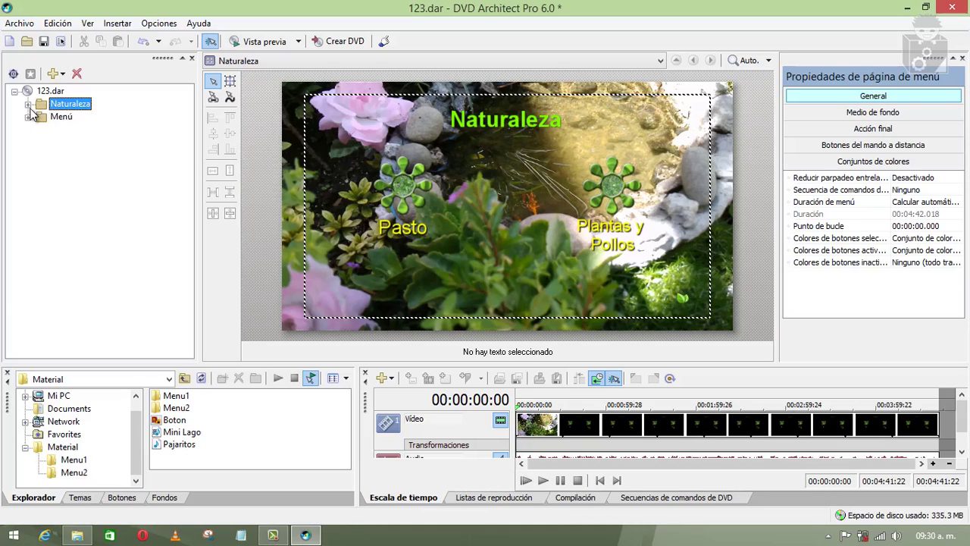
pyautogui.click(271, 185)
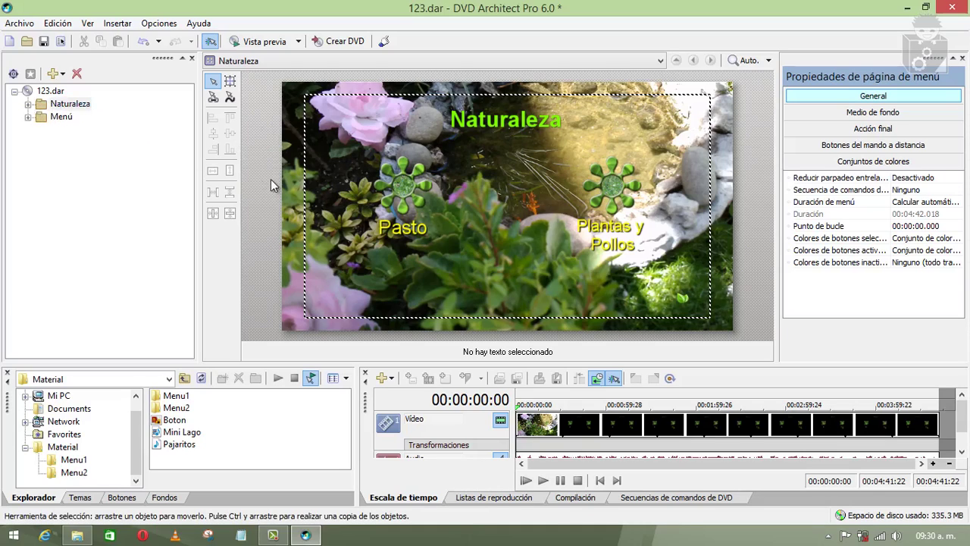
pyautogui.click(80, 534)
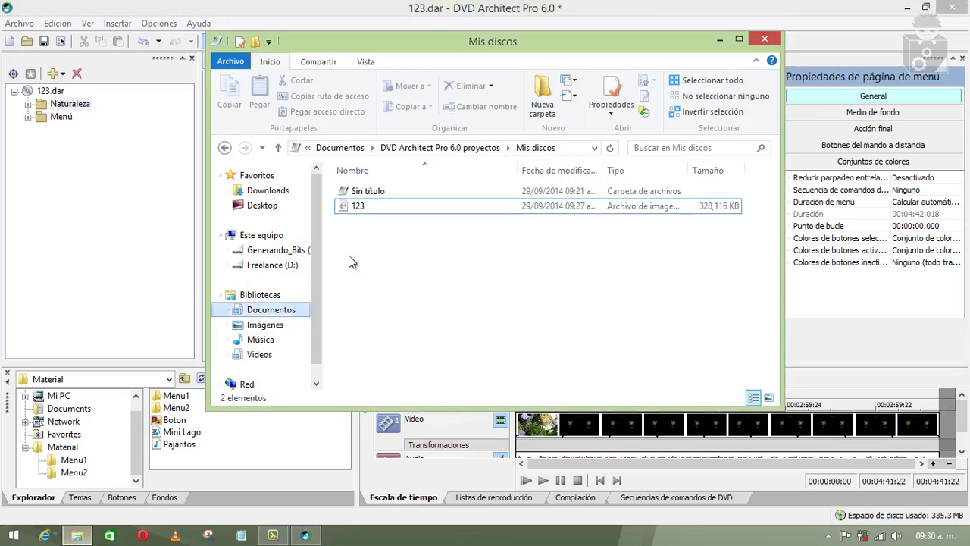
pyautogui.doubleClick(364, 192)
pyautogui.moveTo(377, 259); pyautogui.dragTo(385, 199)
pyautogui.click(396, 258)
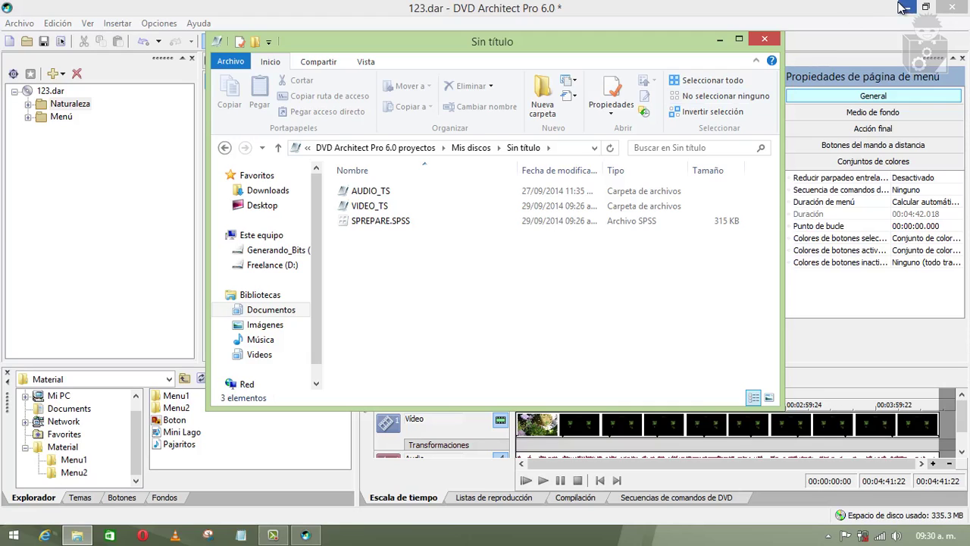
pyautogui.click(720, 39)
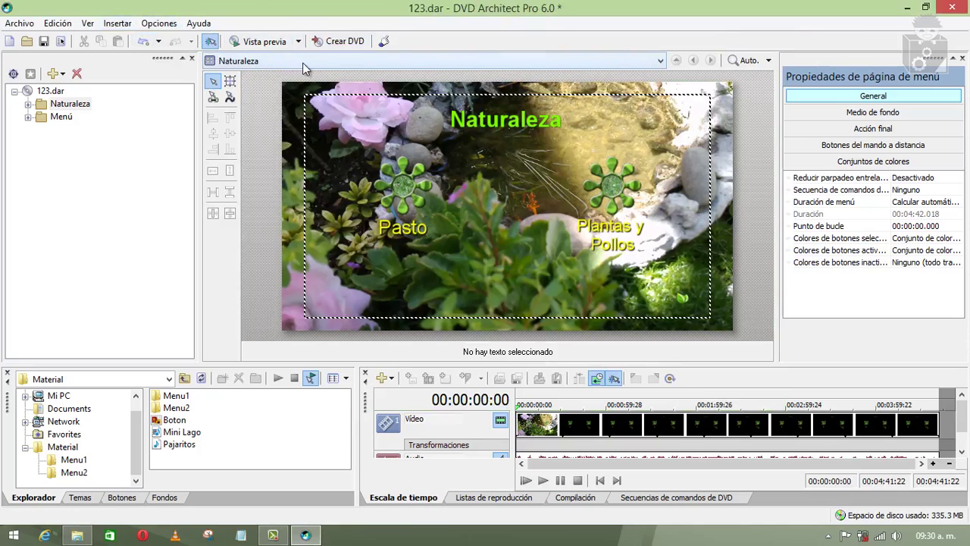
# Start preparing the current project in the Sin título folder inside Mis discos, and cancel the preparation.
pyautogui.click(338, 42)
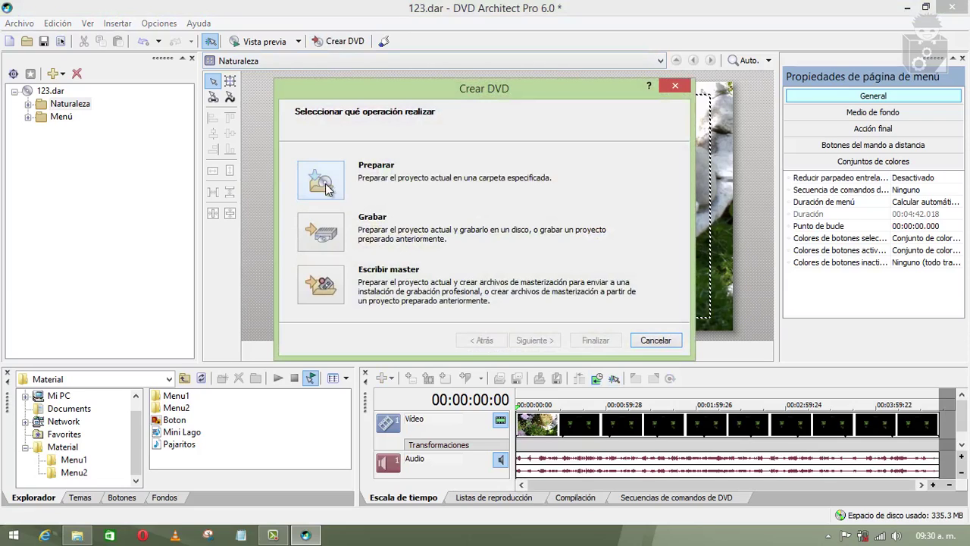
pyautogui.click(320, 180)
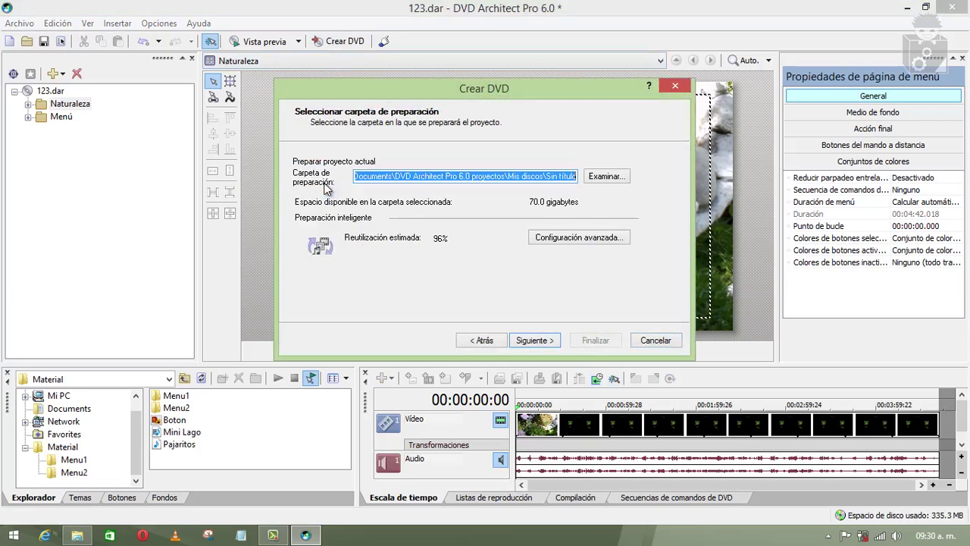
pyautogui.click(534, 340)
pyautogui.click(546, 341)
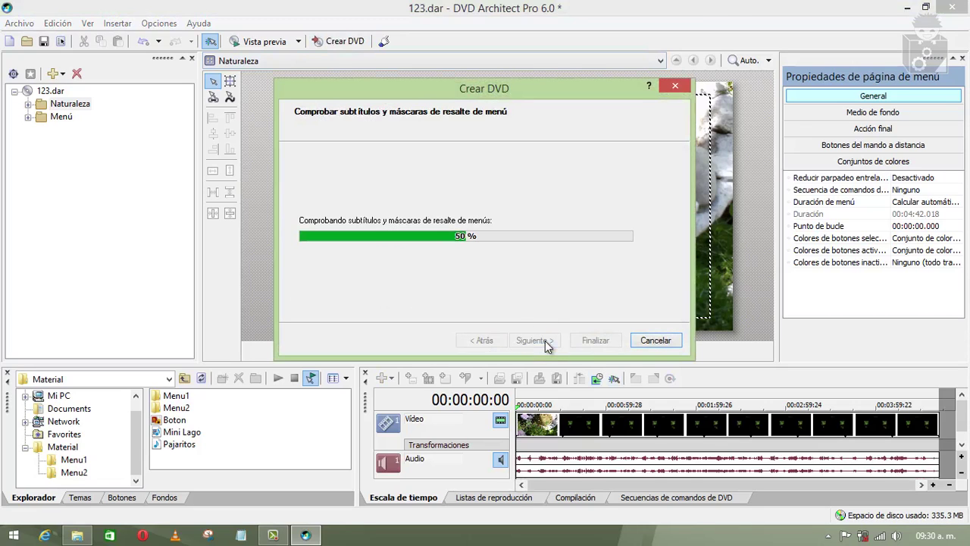
pyautogui.click(586, 341)
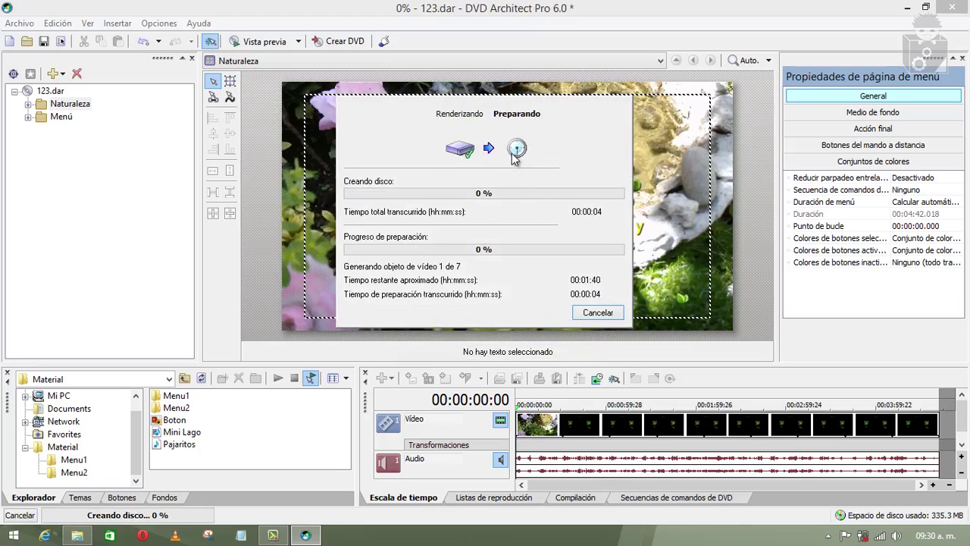
pyautogui.click(596, 313)
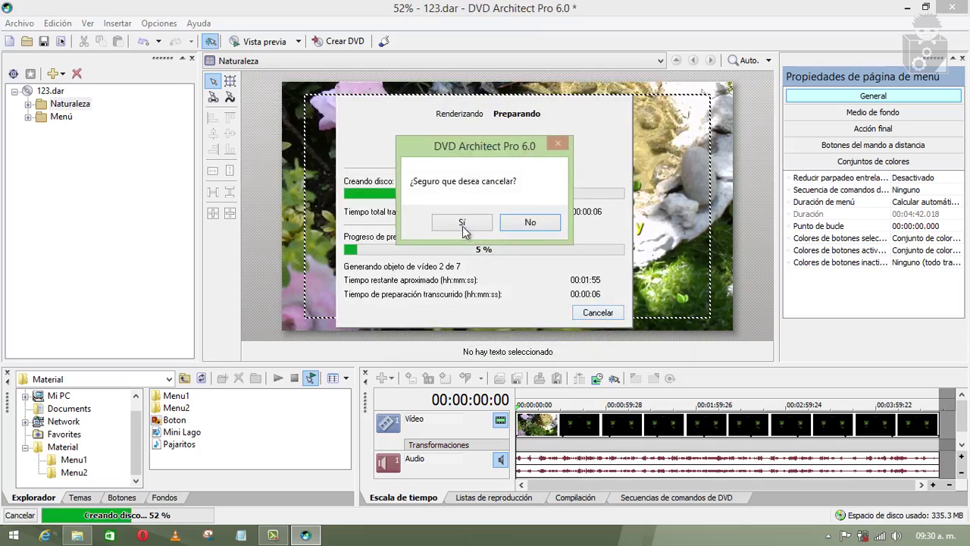
pyautogui.click(461, 220)
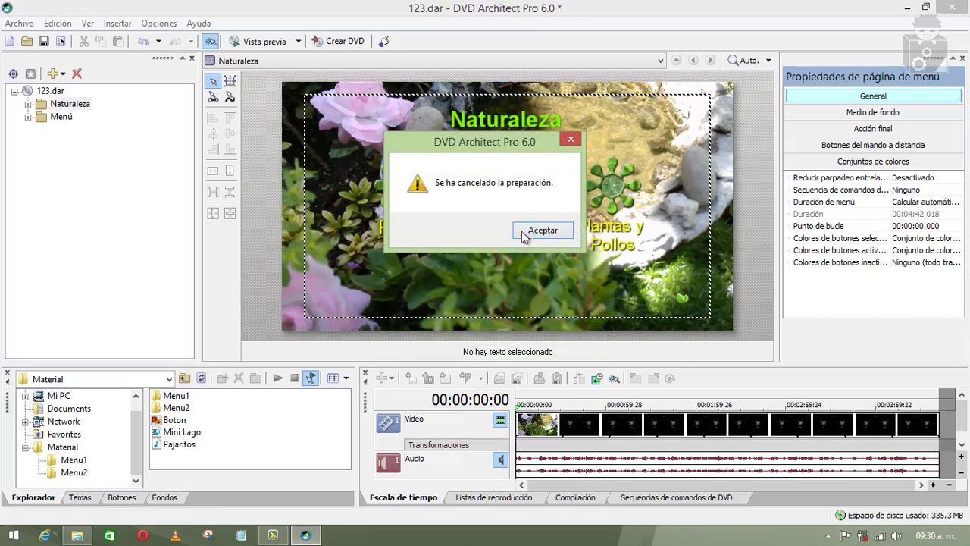
pyautogui.click(540, 230)
# Examine the files in the VIDEO_TS folder of Sin título, return to its parent folder, and minimize the file window.
pyautogui.click(91, 537)
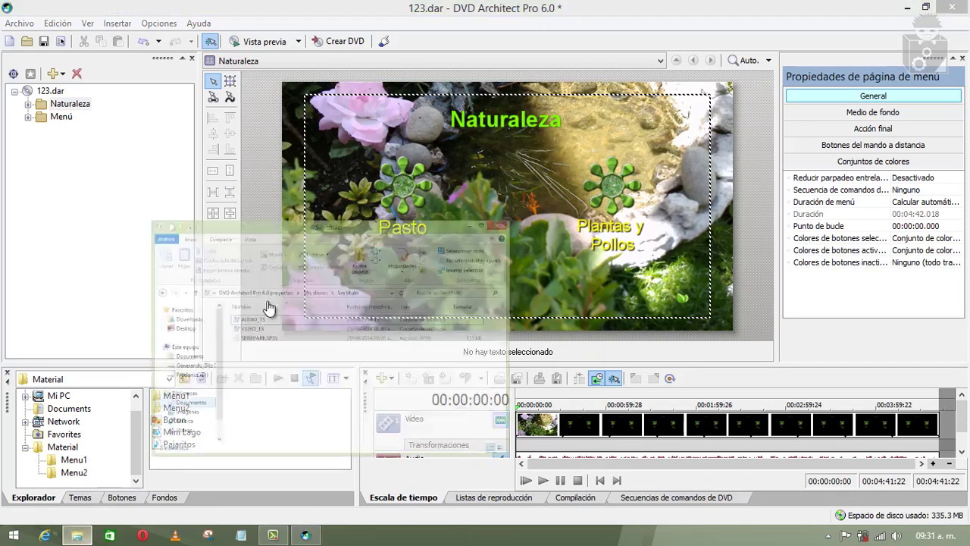
pyautogui.doubleClick(368, 203)
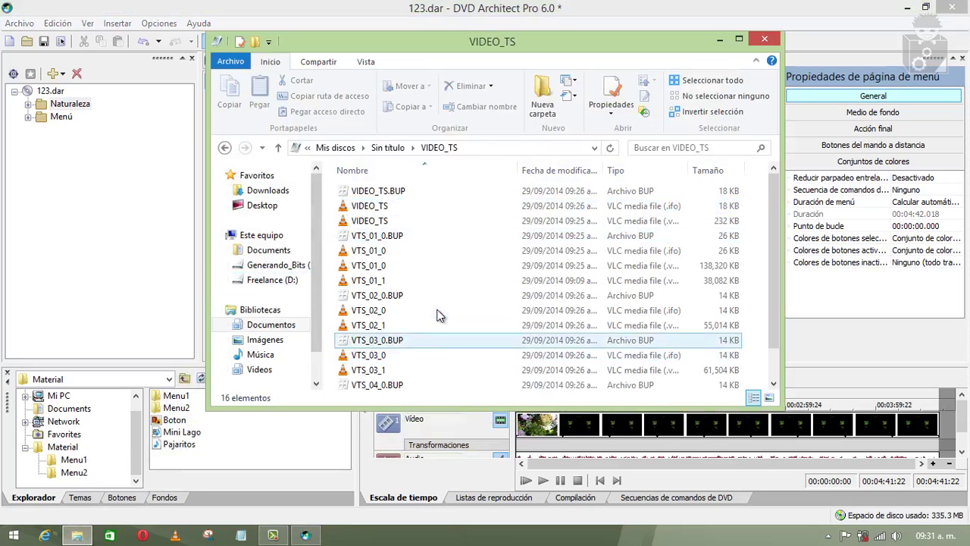
pyautogui.click(224, 148)
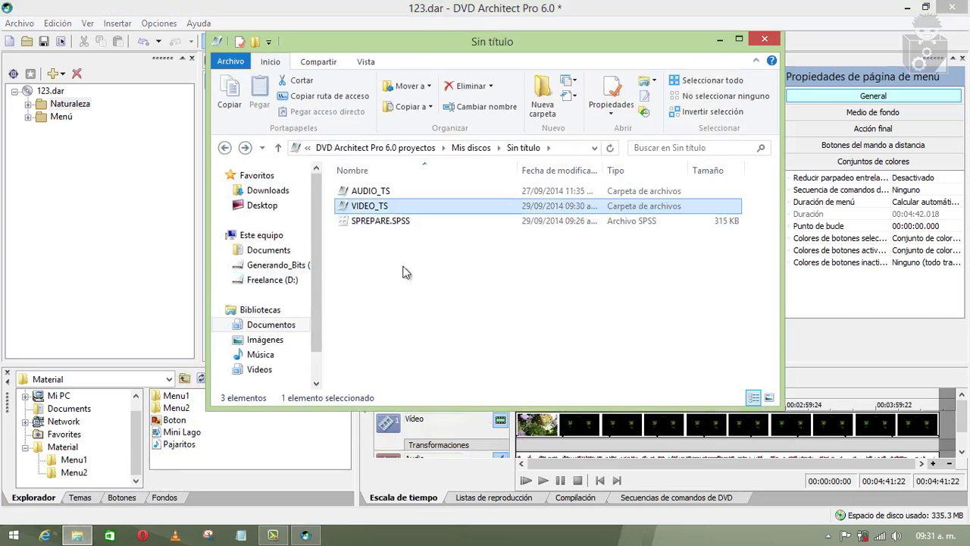
pyautogui.click(417, 288)
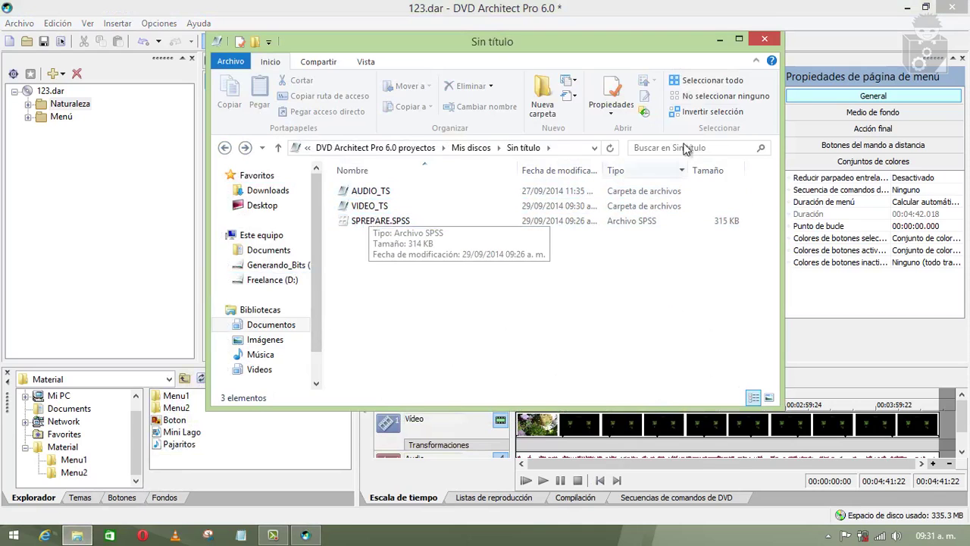
pyautogui.click(719, 39)
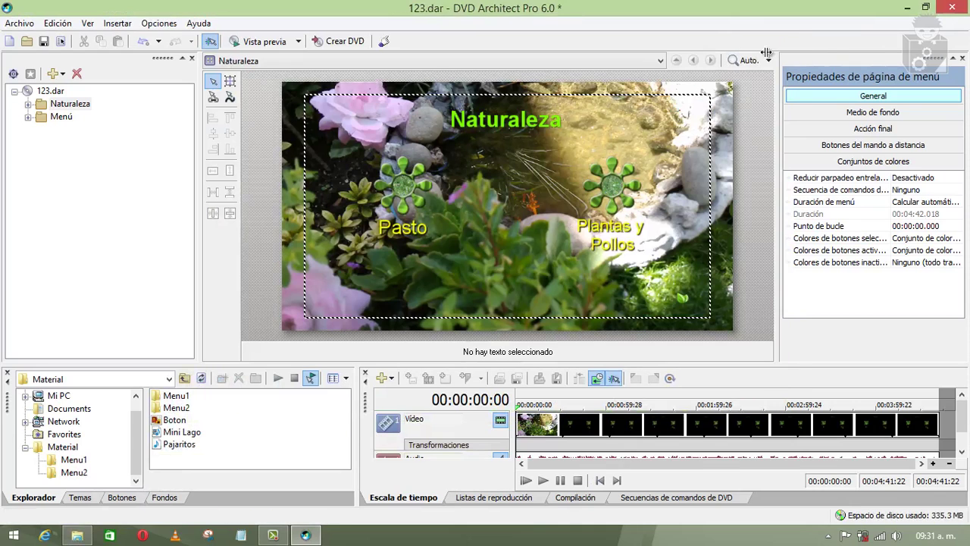
# Minimize DVD Architect Pro and launch Nero Burning ROM.
pyautogui.click(907, 8)
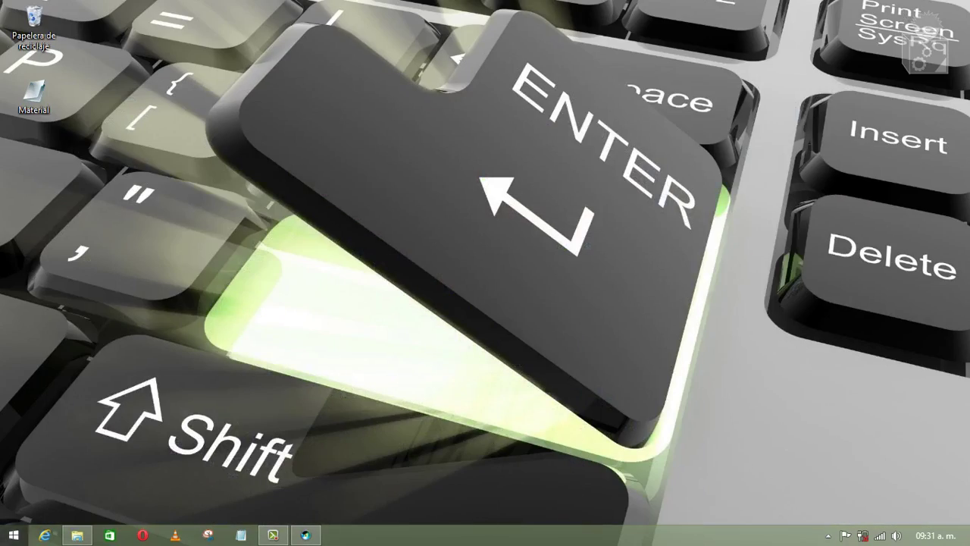
pyautogui.click(14, 535)
pyautogui.scroll(-1, 786, 362)
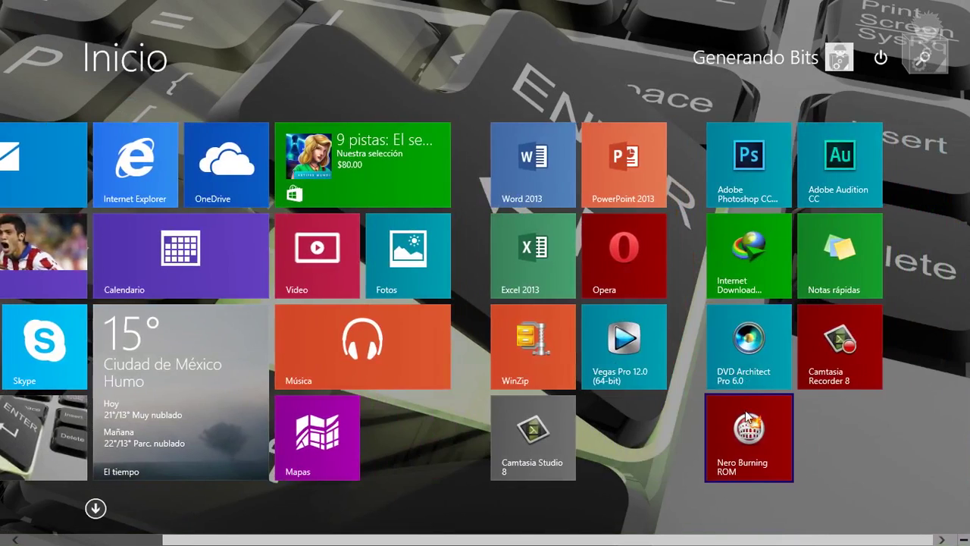
pyautogui.click(742, 442)
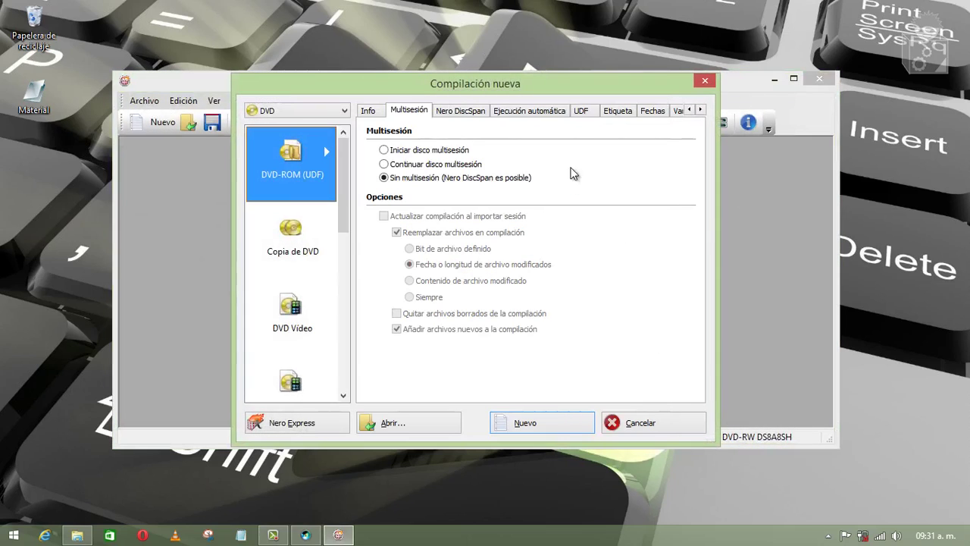
# Create a new DVD Vídeo compilation with DVD as the disc type.
pyautogui.click(312, 111)
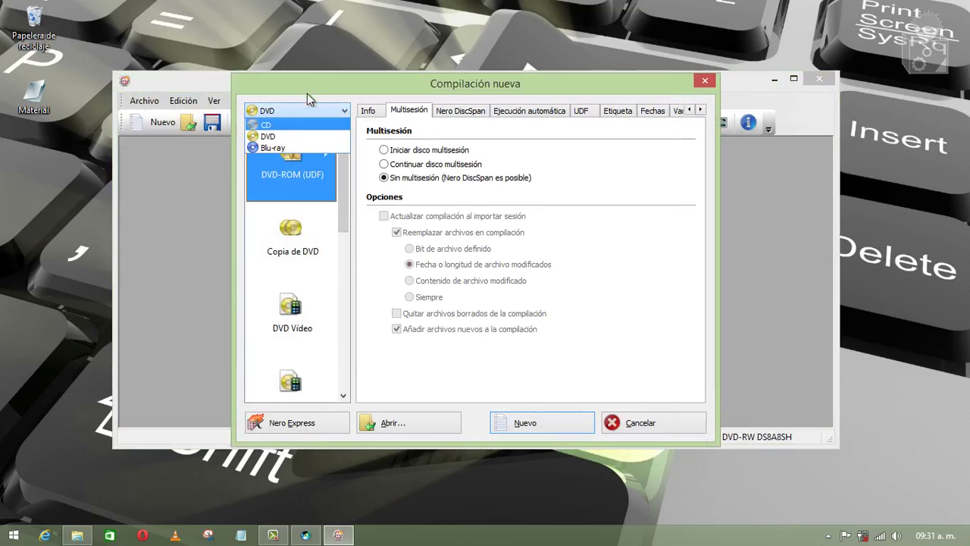
pyautogui.click(306, 111)
pyautogui.moveTo(343, 172); pyautogui.dragTo(343, 216)
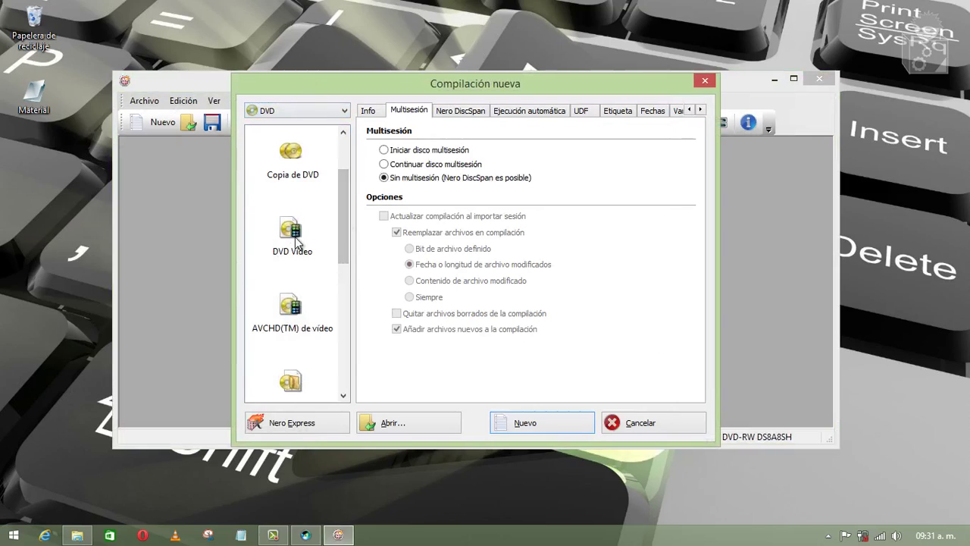
pyautogui.click(319, 258)
pyautogui.click(521, 423)
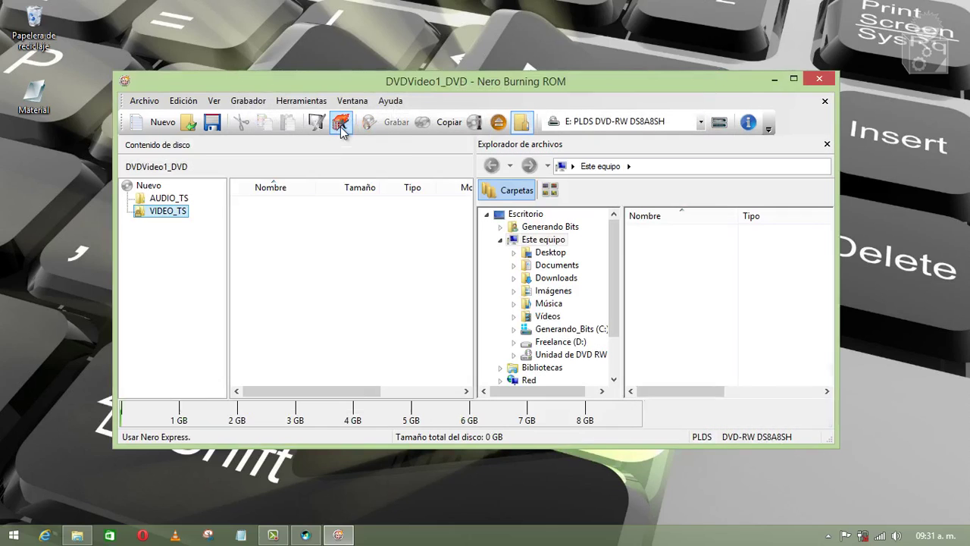
# Add the AUDIO_TS and VIDEO_TS folders from Sin título to the DVD video compilation.
pyautogui.moveTo(363, 78); pyautogui.dragTo(418, 48)
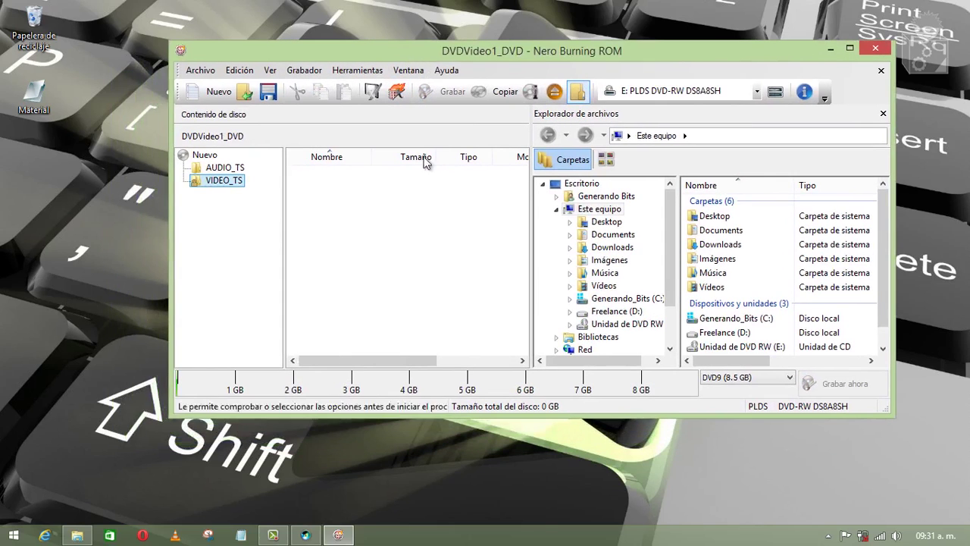
pyautogui.click(78, 534)
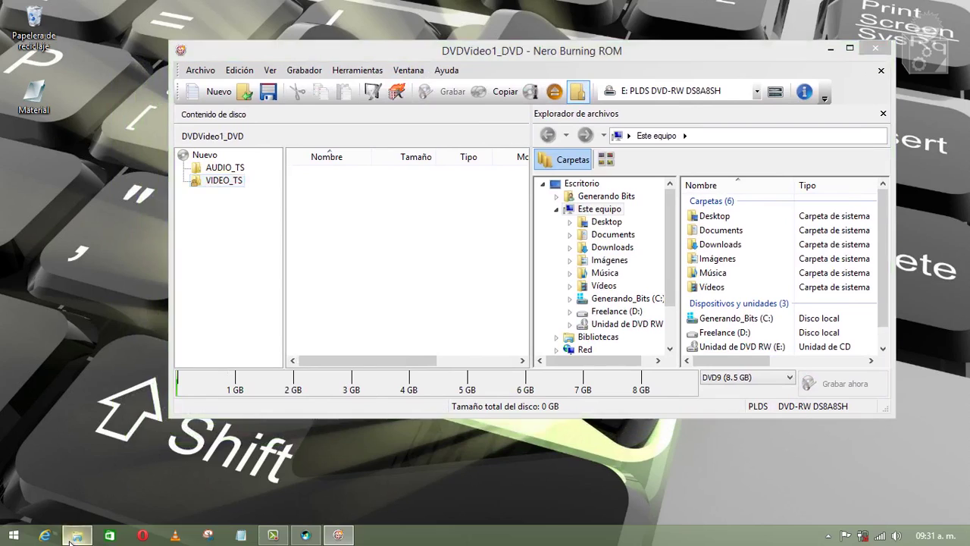
pyautogui.moveTo(323, 46); pyautogui.dragTo(478, 46)
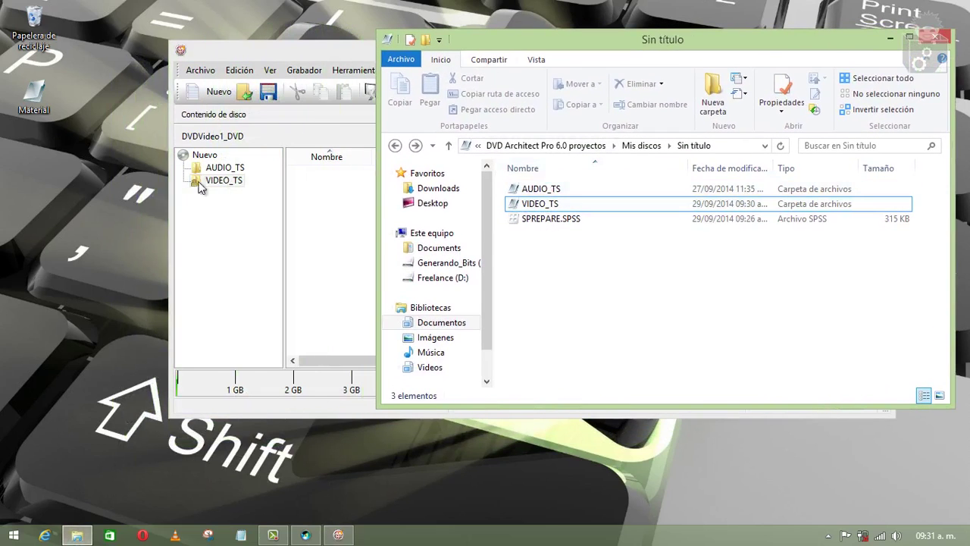
pyautogui.click(198, 158)
pyautogui.click(78, 533)
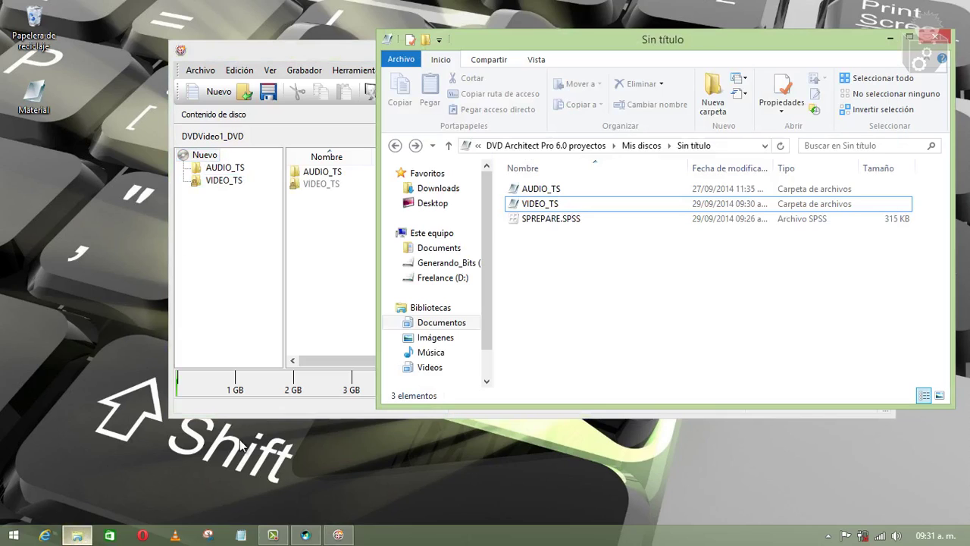
pyautogui.moveTo(931, 206); pyautogui.dragTo(317, 216)
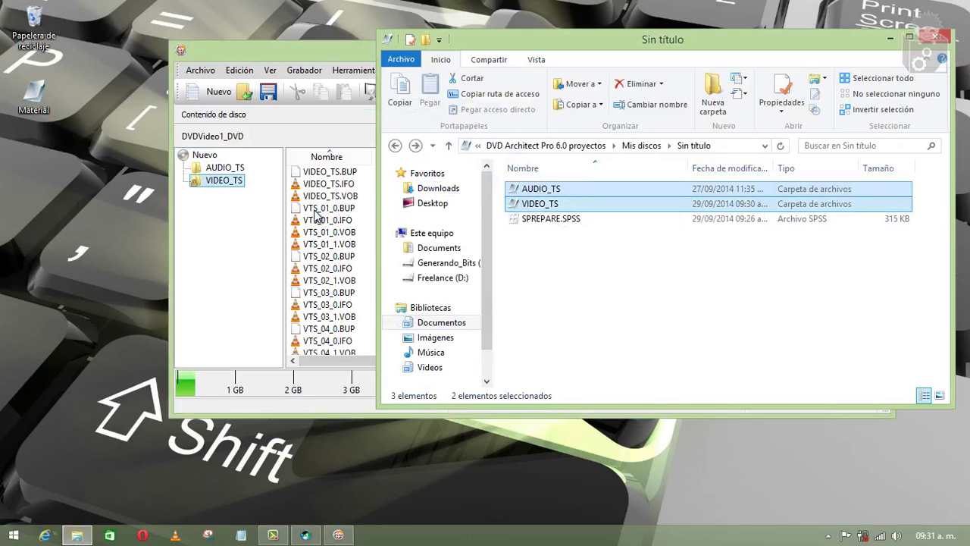
# Compare the AUDIO_TS and VIDEO_TS folders in the compilation with the source folders in Sin título.
pyautogui.click(237, 244)
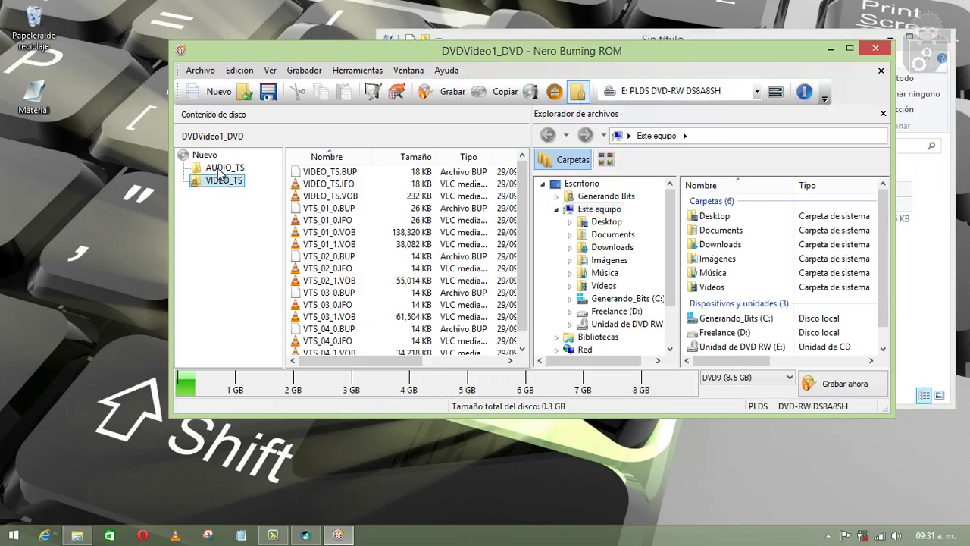
pyautogui.click(221, 168)
pyautogui.click(226, 180)
pyautogui.click(77, 535)
pyautogui.doubleClick(539, 189)
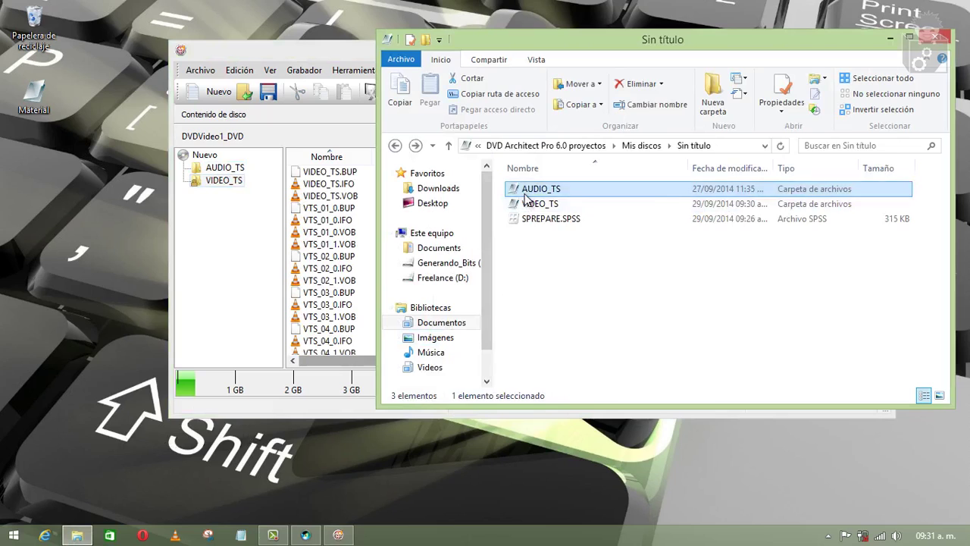
pyautogui.click(395, 144)
pyautogui.doubleClick(540, 203)
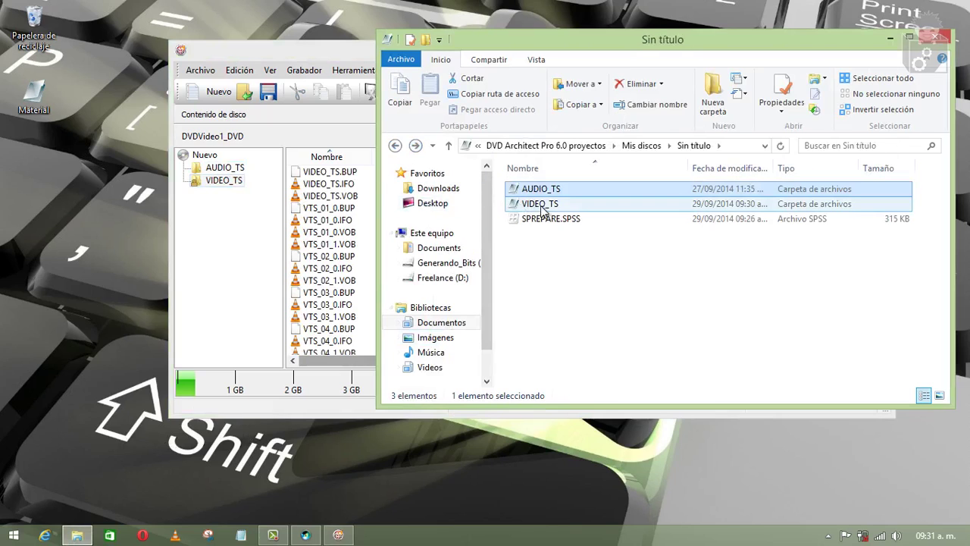
pyautogui.click(394, 145)
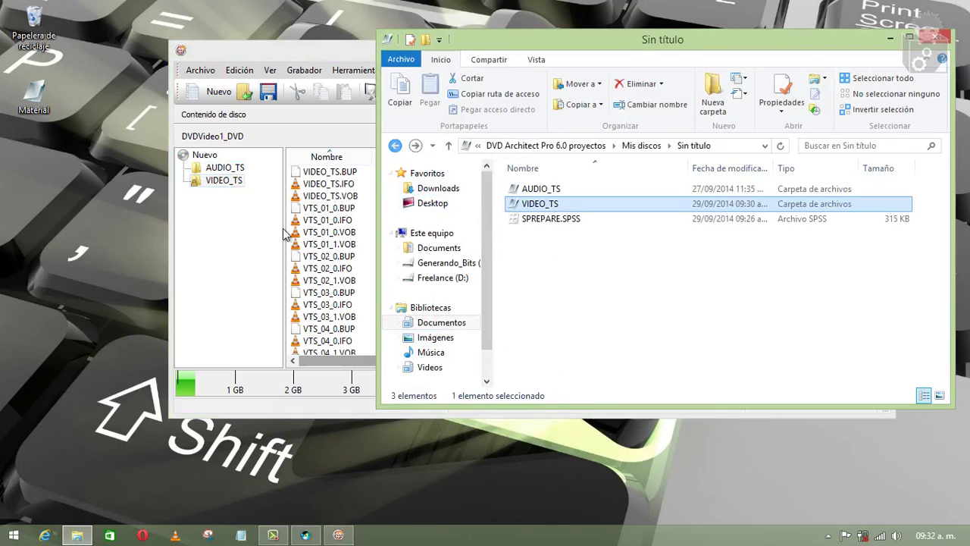
# Start burning the compilation immediately on drive E: without checking the settings, and cancel the burn.
pyautogui.click(235, 246)
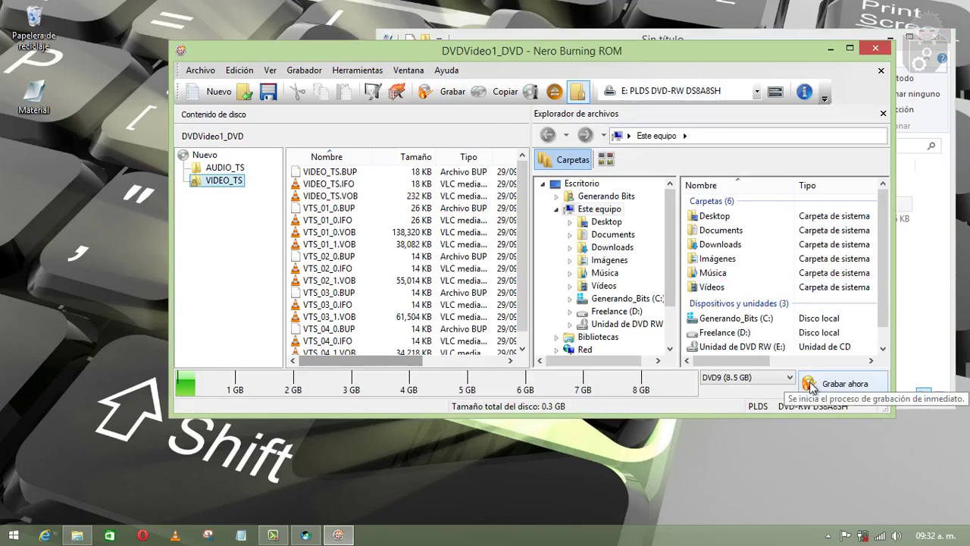
pyautogui.click(854, 389)
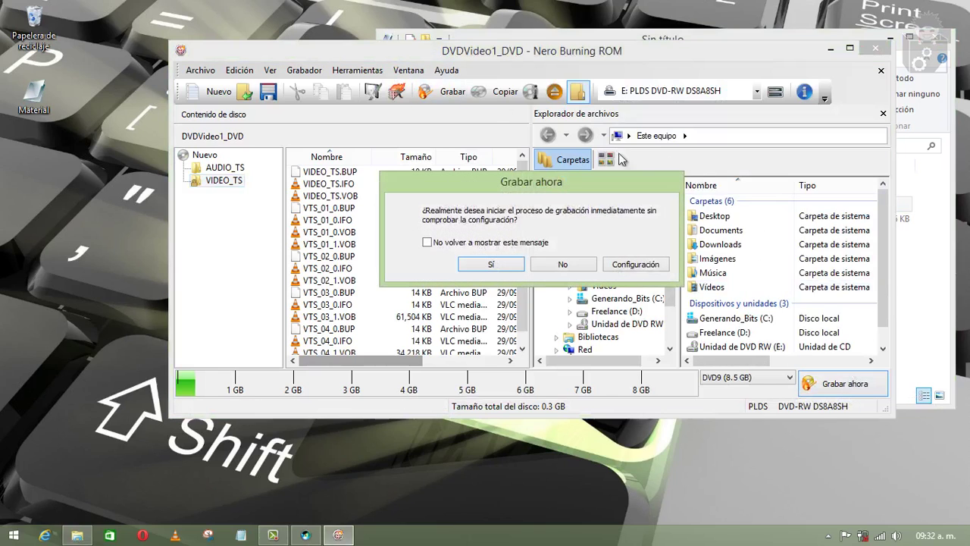
pyautogui.click(491, 266)
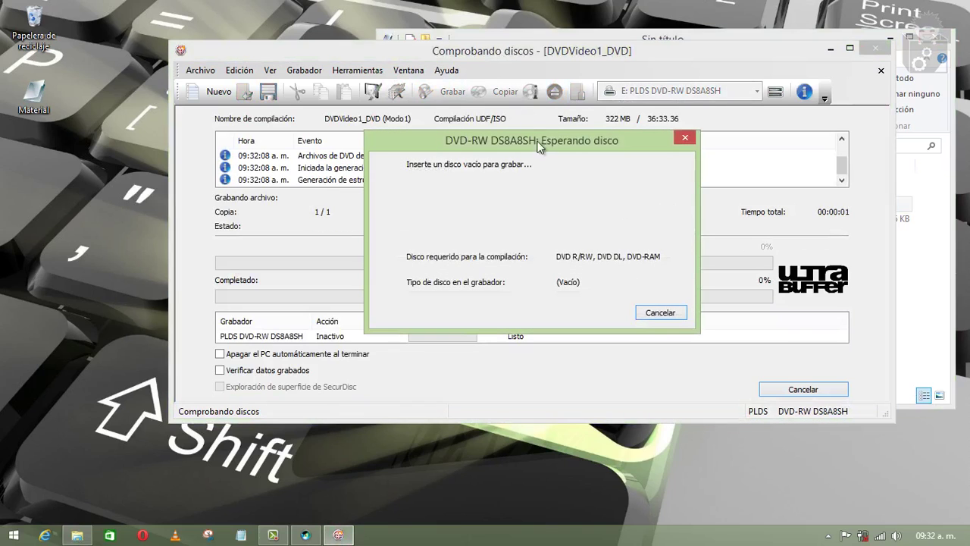
pyautogui.click(663, 315)
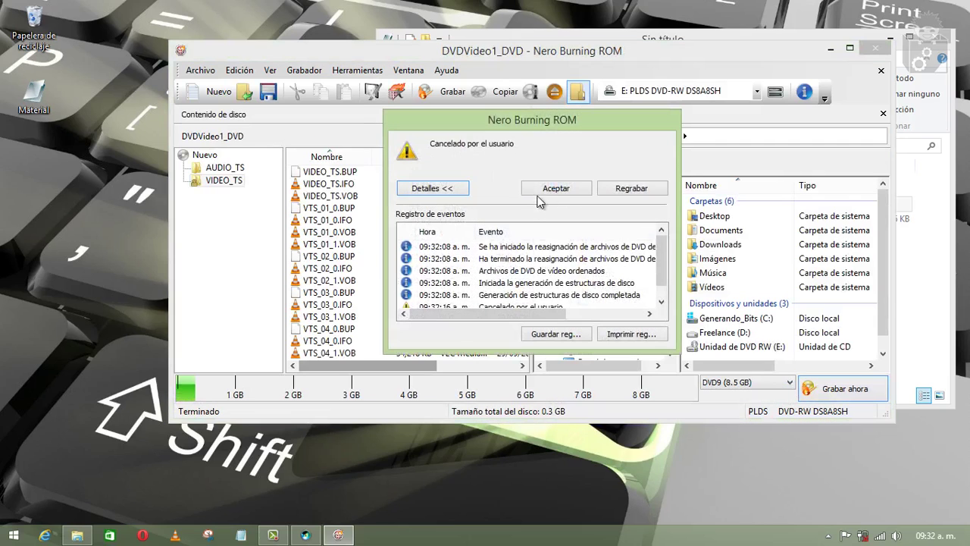
pyautogui.click(555, 187)
# Close Nero Burning ROM without saving the compilation.
pyautogui.moveTo(556, 60); pyautogui.dragTo(494, 53)
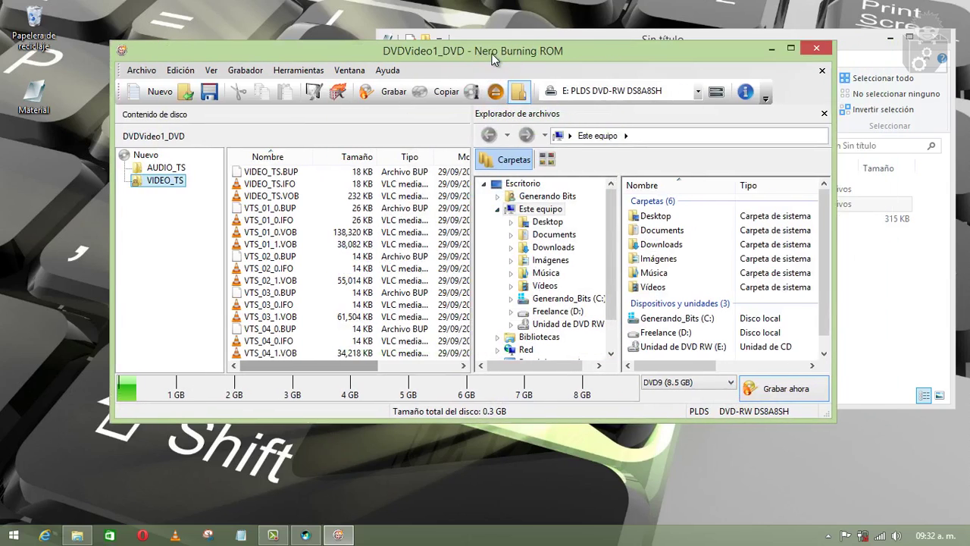
pyautogui.click(812, 50)
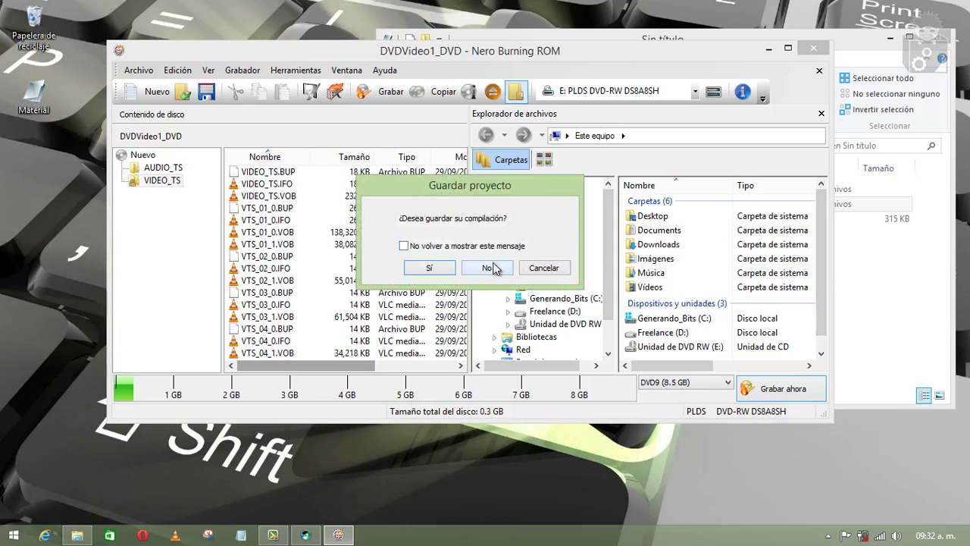
pyautogui.click(493, 268)
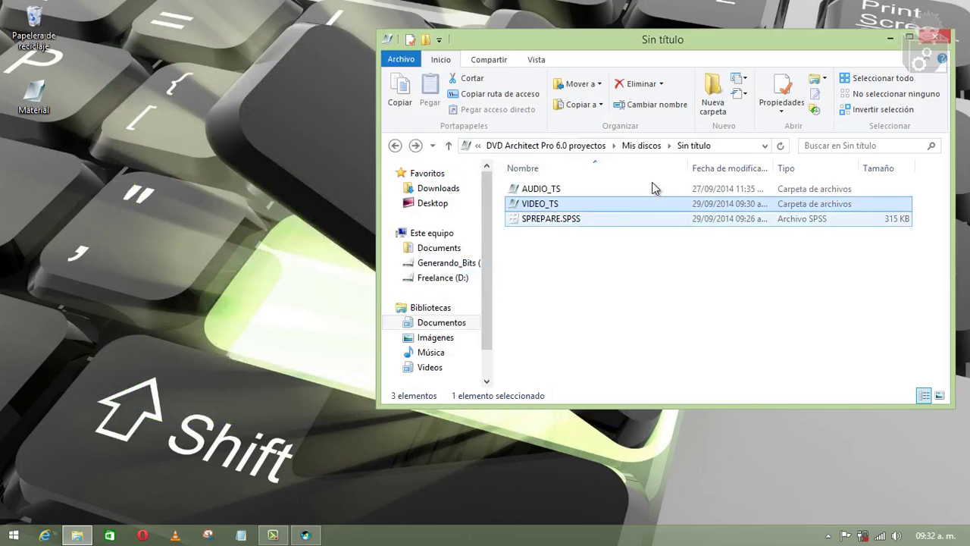
# Close the Sin título folder window and switch back to DVD Architect Pro.
pyautogui.click(930, 40)
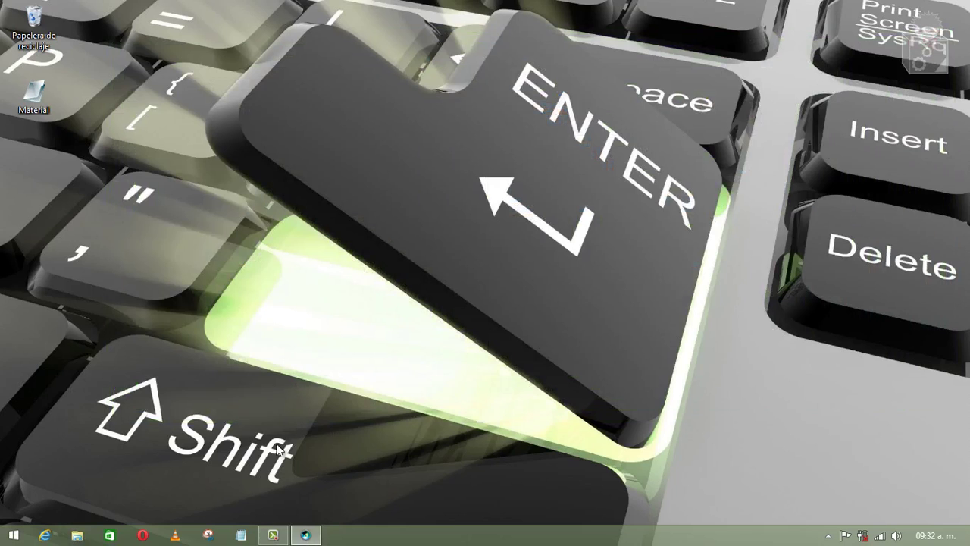
pyautogui.click(305, 535)
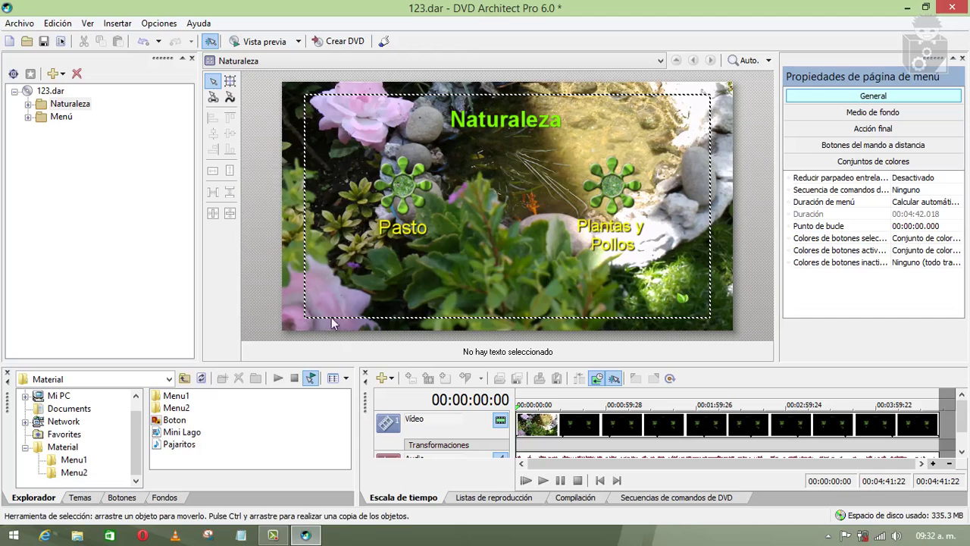